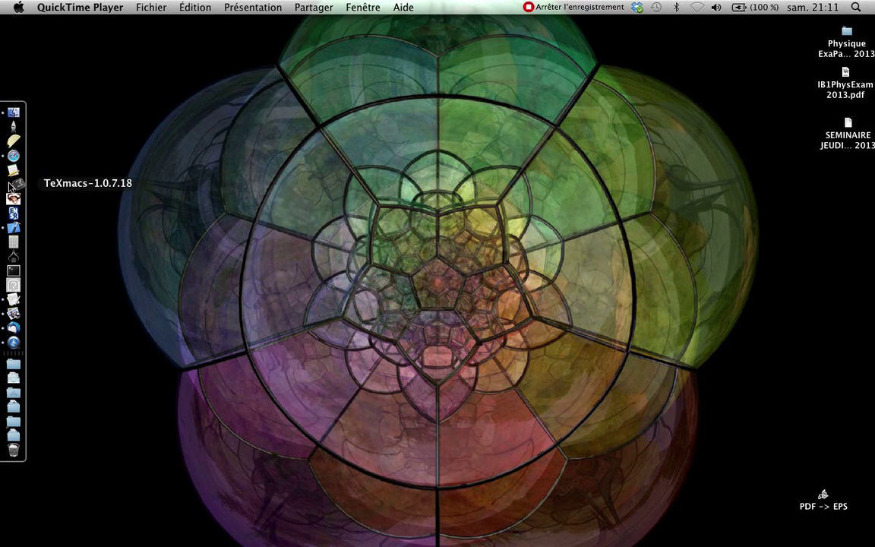
Launch TeXmacs and insert a Mathematica session into the blank document.
left_click(10, 186)
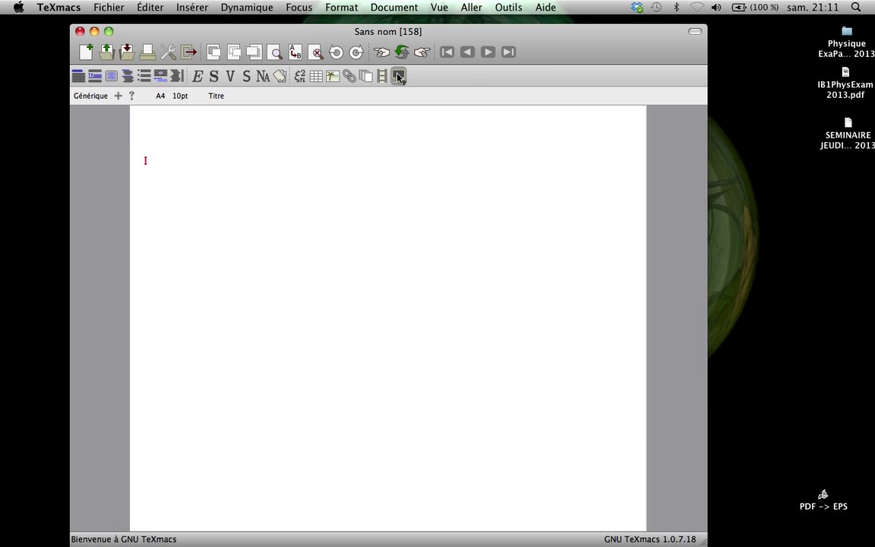
left_click(399, 77)
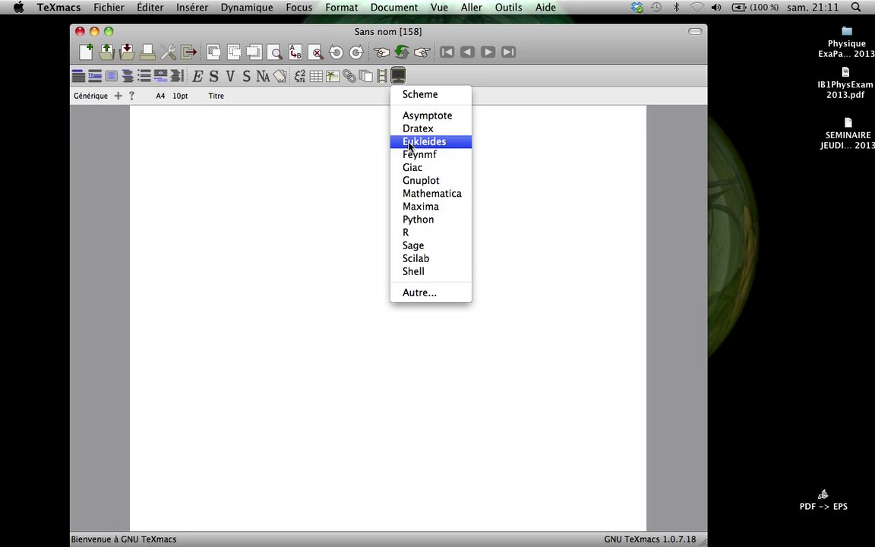
left_click(417, 193)
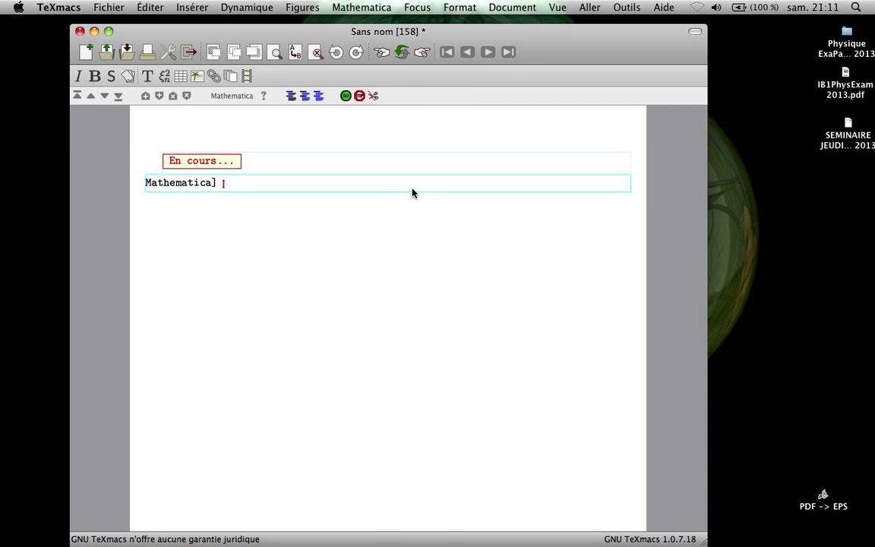
Load the ExportTeXmacs packages in the Mathematica session.
left_click(353, 6)
mouse_move(355, 29)
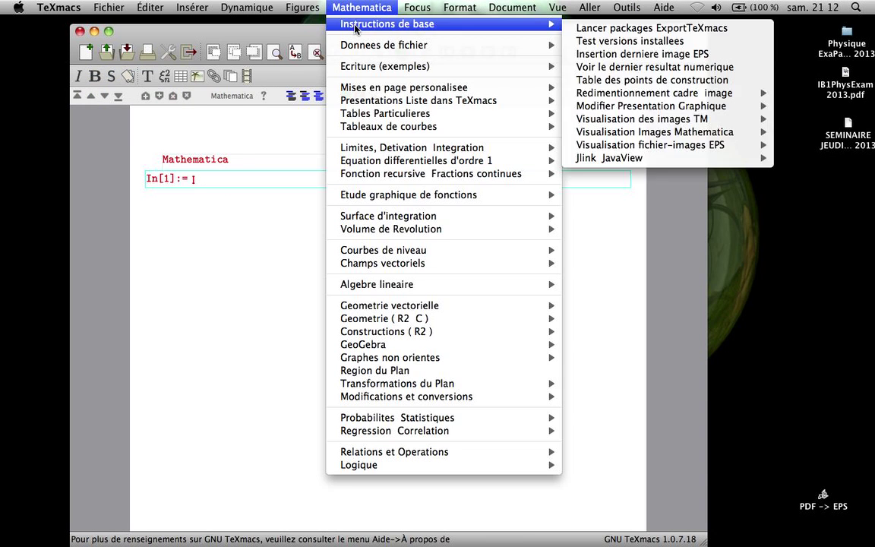
left_click(629, 28)
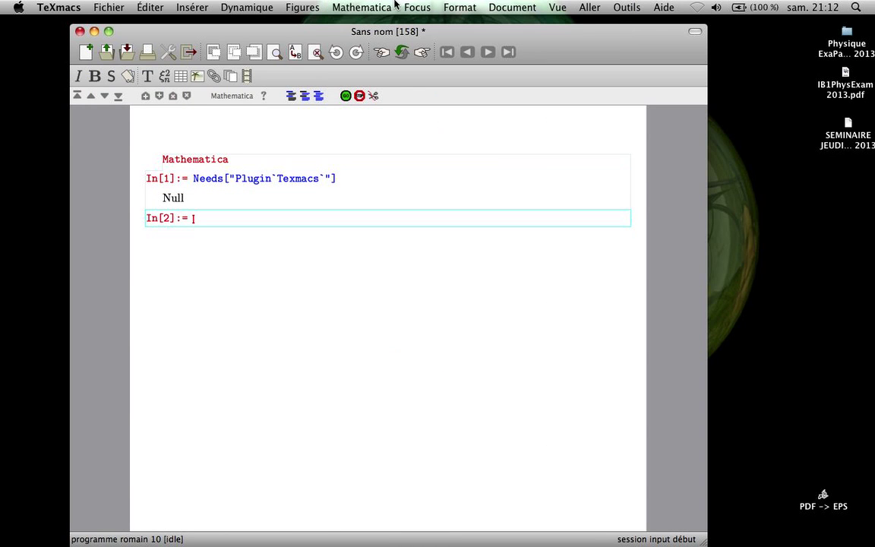
Open GeoGebra by evaluating the GeoGebra command in the Mathematica session.
left_click(357, 4)
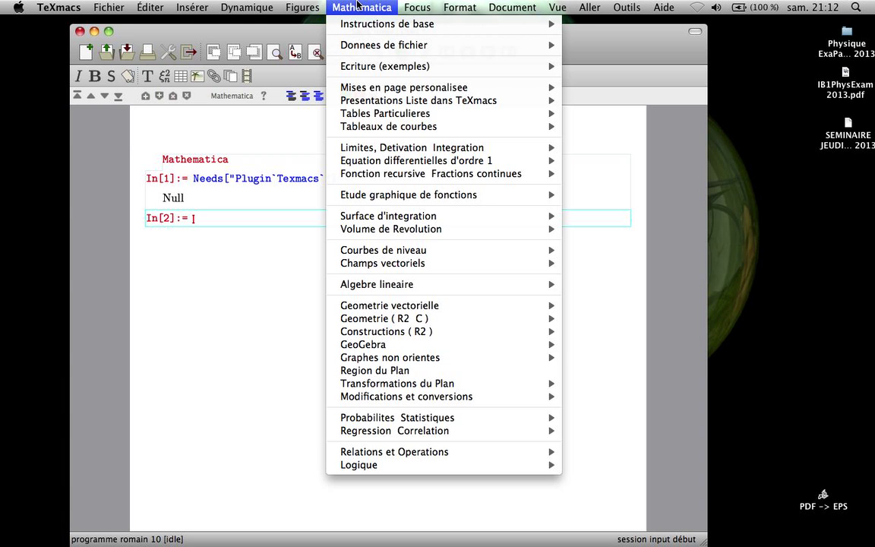
mouse_move(382, 350)
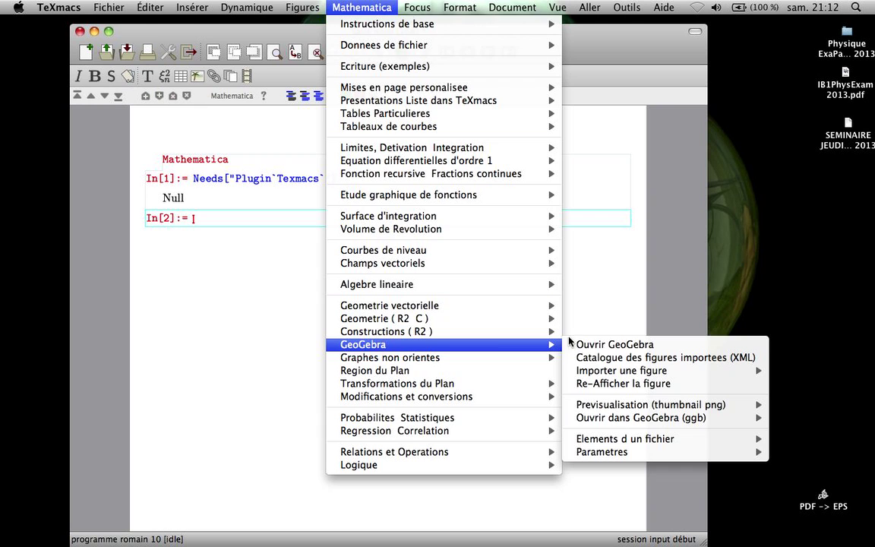
left_click(601, 346)
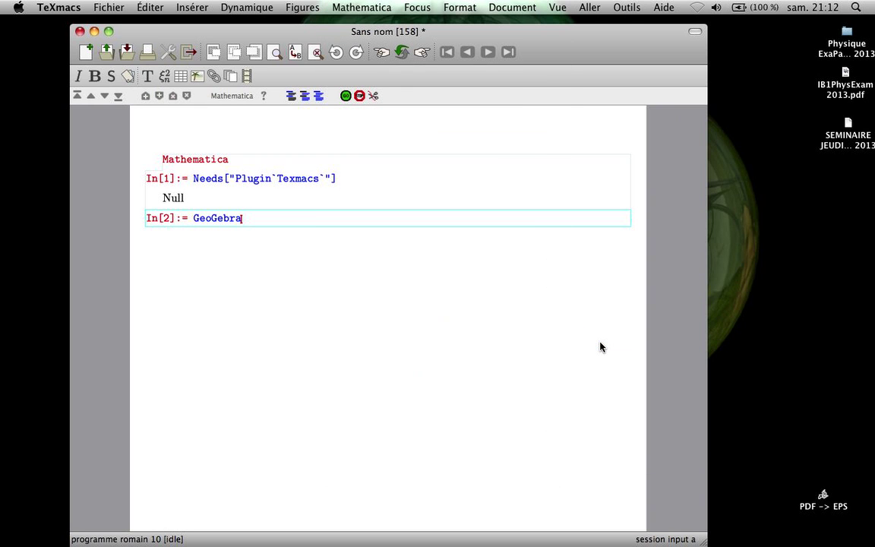
key("Return")
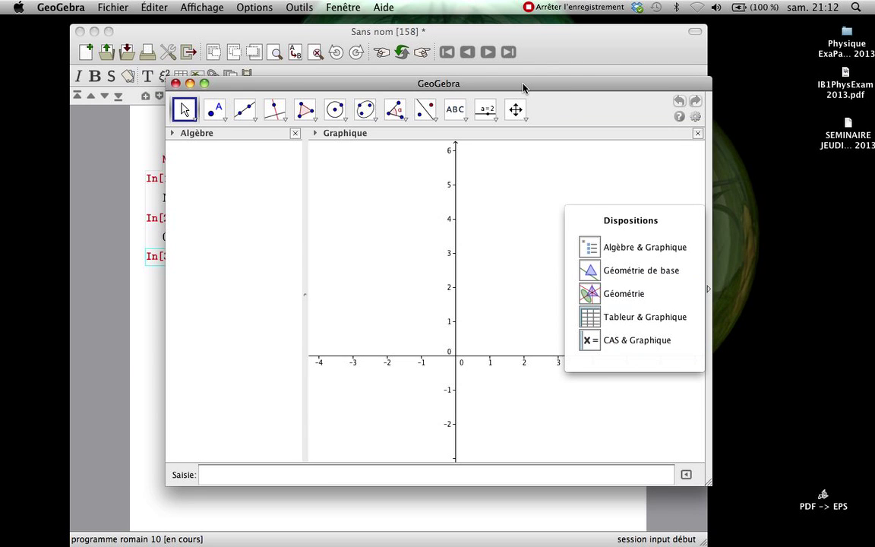
Reposition and enlarge the GeoGebra window, and shift the axes so the origin sits nearer the middle of the drawing area.
left_click_drag(522, 89, 403, 17)
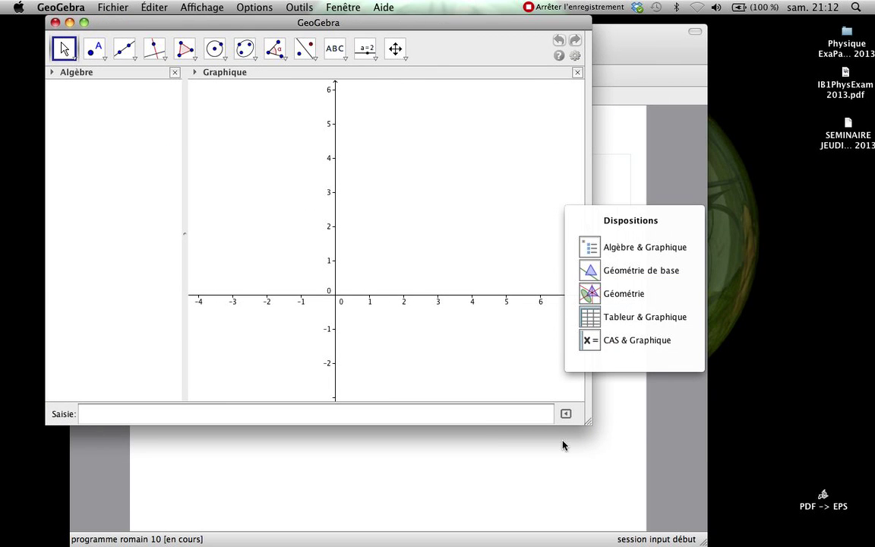
left_click_drag(588, 423, 715, 497)
left_click(395, 48)
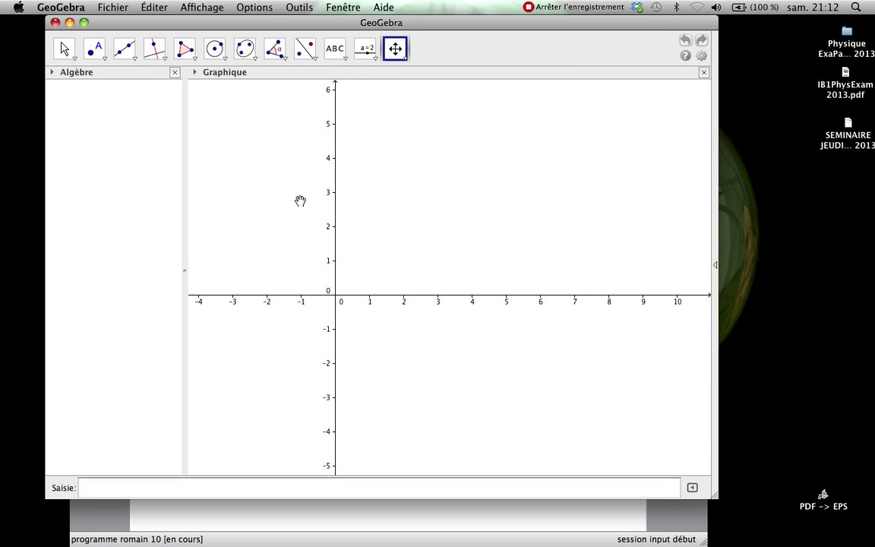
left_click_drag(284, 212, 354, 215)
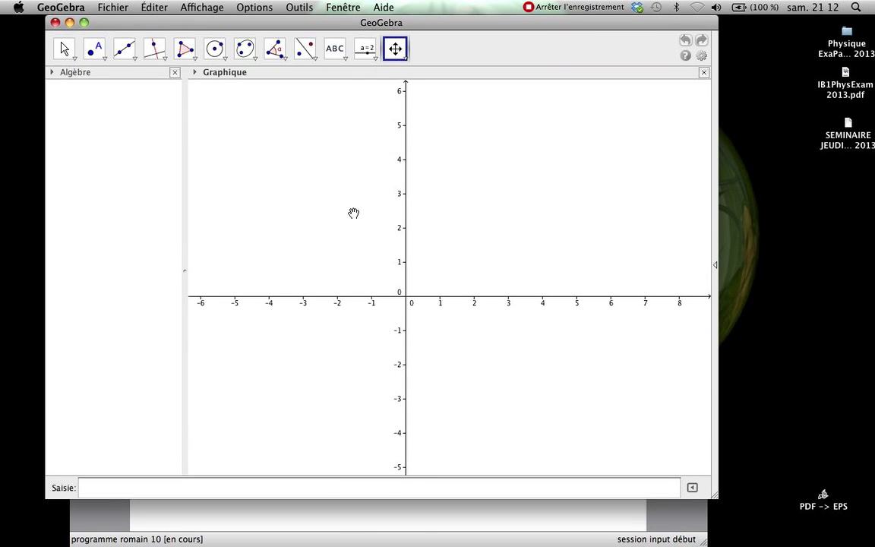
Place five free points at about (-2.56, 3.42), (2.56, 3.52), (4.62, -1.46), (2.24, -2.94) and (-1.8, -2.34).
left_click(103, 56)
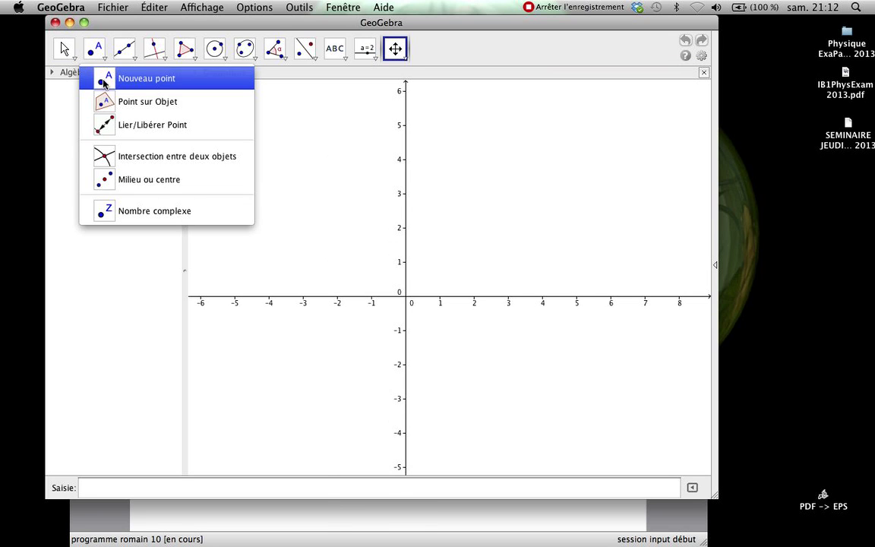
left_click(104, 80)
left_click(318, 180)
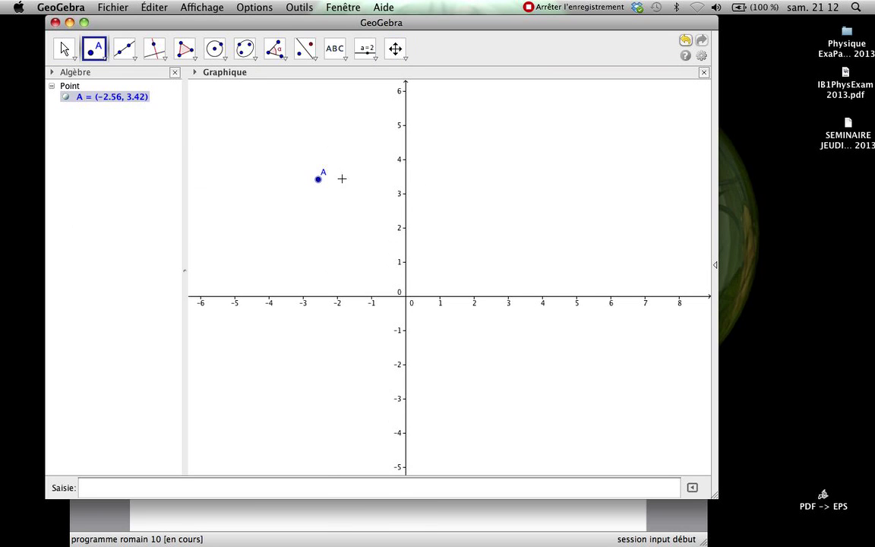
left_click(493, 176)
left_click(563, 346)
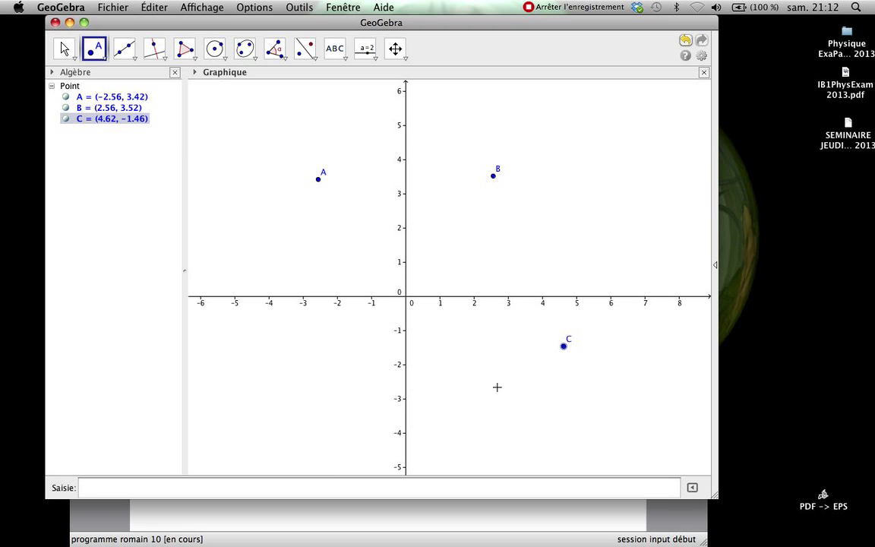
left_click(481, 396)
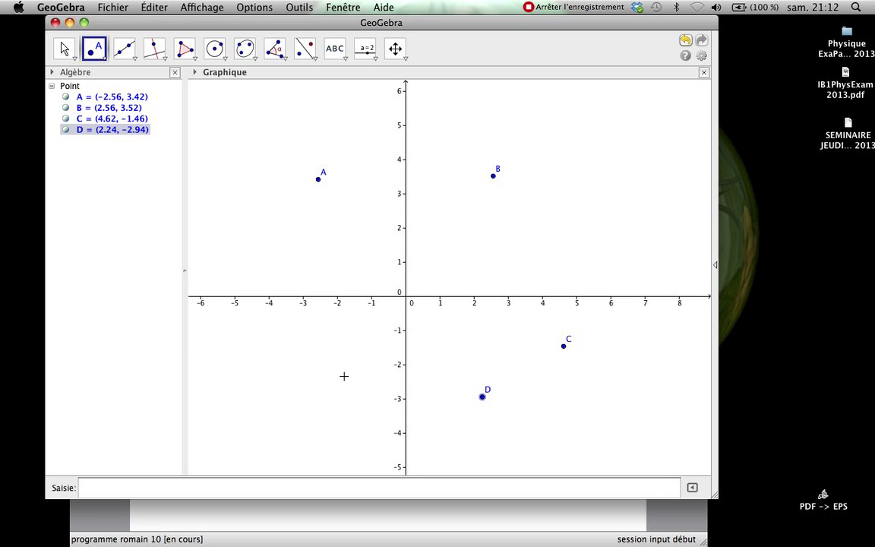
left_click(344, 376)
Save the construction as Demo1 in GeoGebra (.ggb) format inside the GebraTeXmacs folder.
left_click(124, 7)
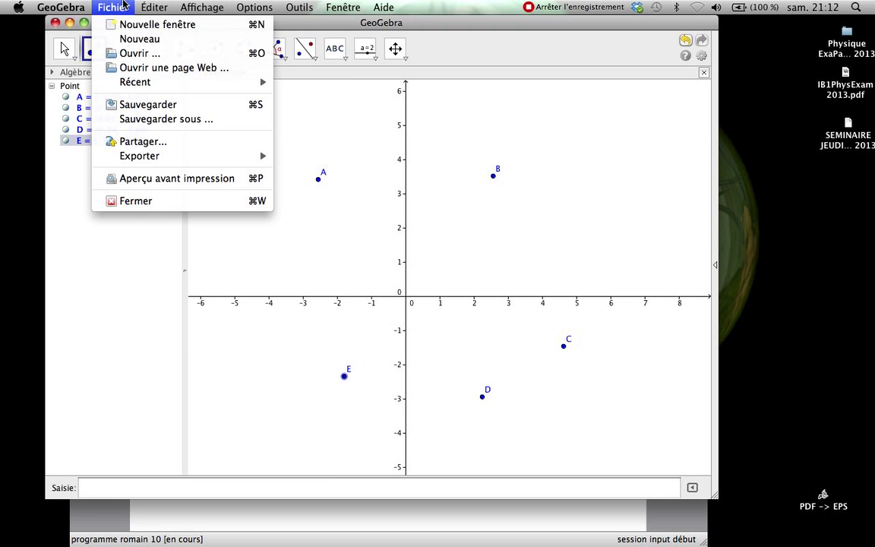
left_click(128, 106)
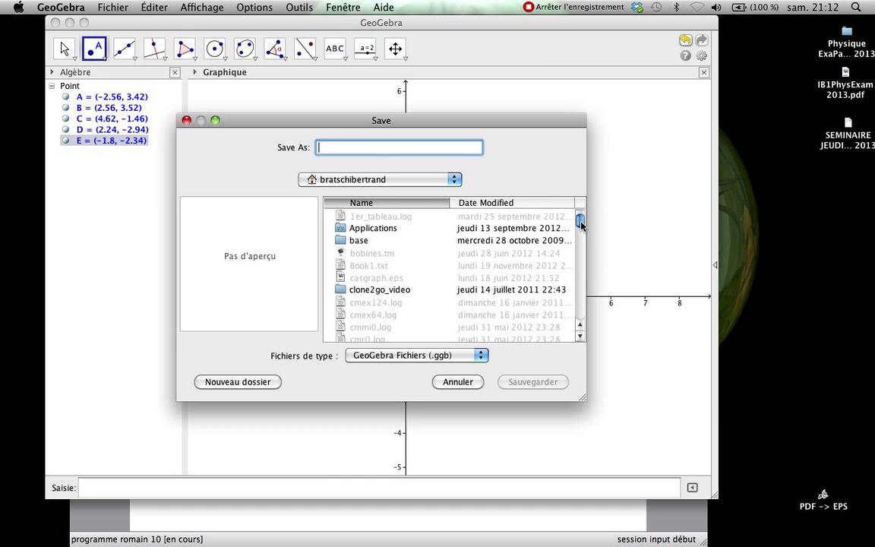
left_click(451, 181)
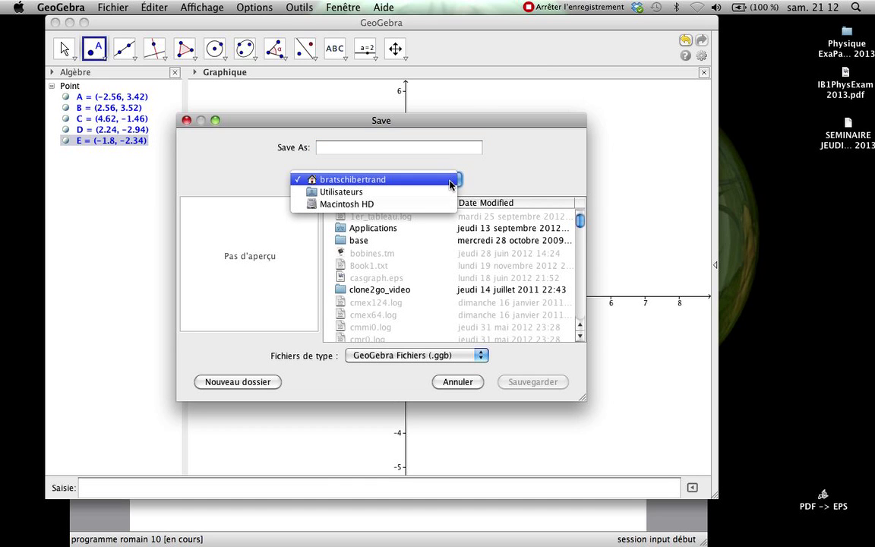
left_click(502, 178)
scroll(580, 228, "down", 3)
left_click_drag(580, 236, 580, 256)
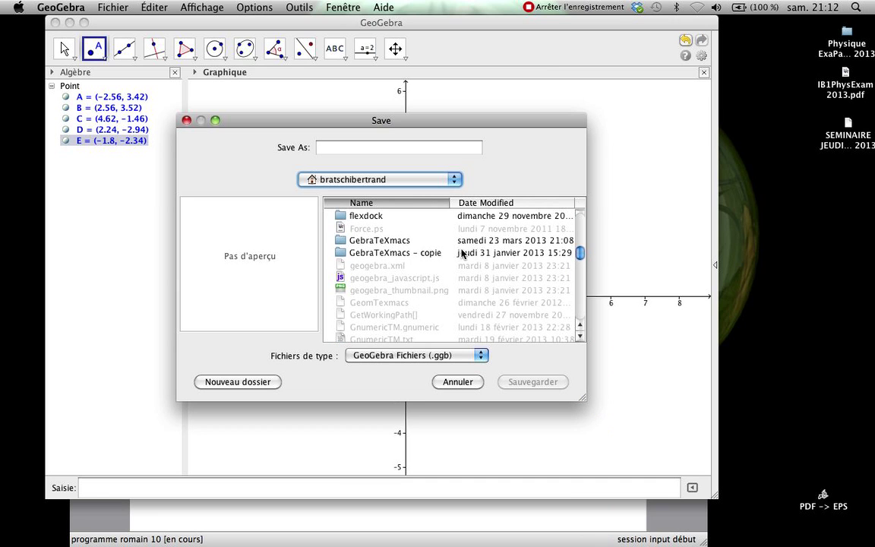
double_click(390, 241)
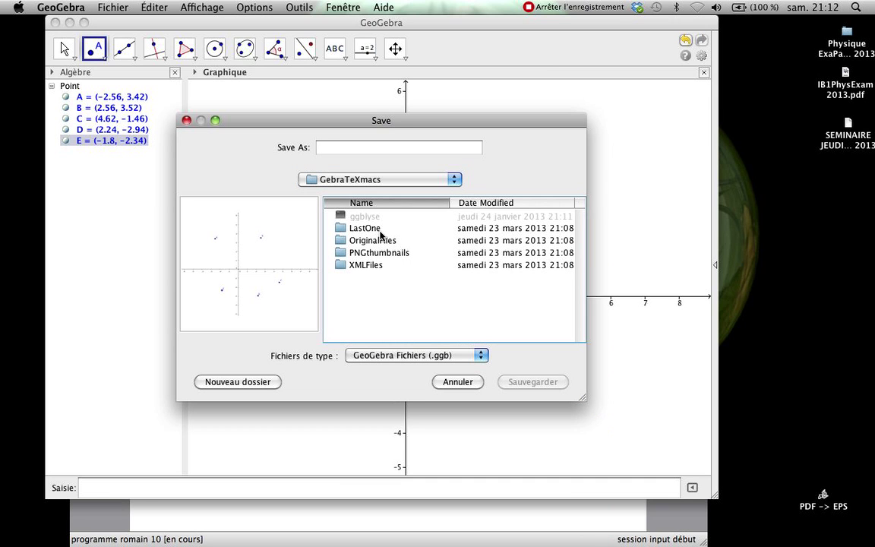
left_click(327, 146)
type("Demo1")
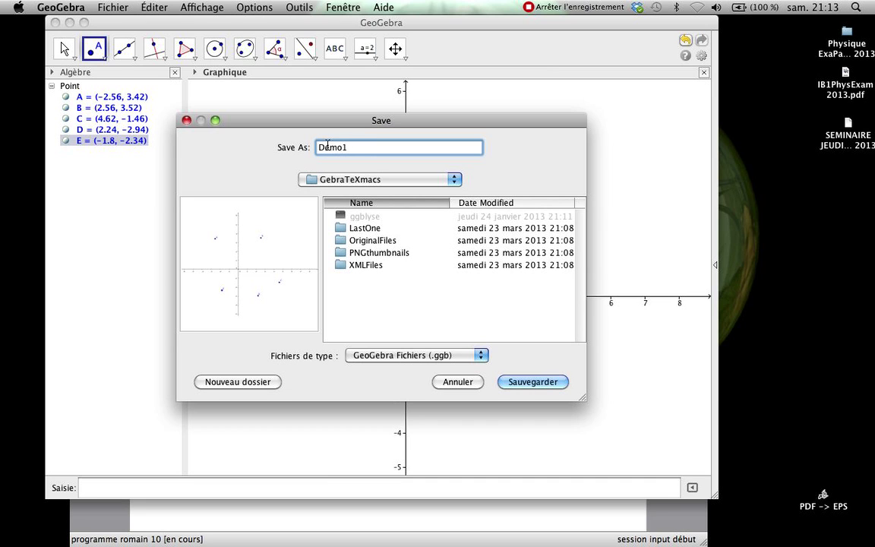
left_click(534, 381)
Switch to the TeXmacs session and import the new ggb figure by evaluating GebraImportNew.
left_click_drag(250, 22, 597, 22)
left_click(212, 259)
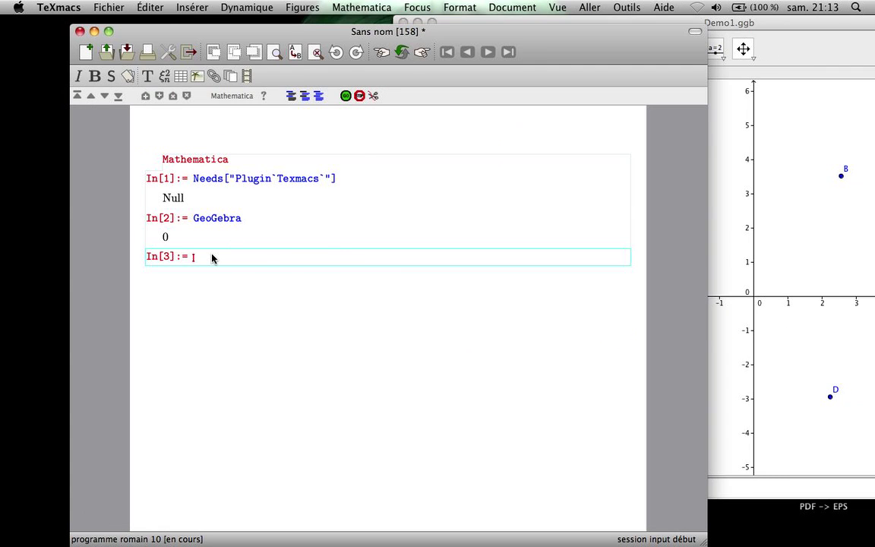
left_click(368, 7)
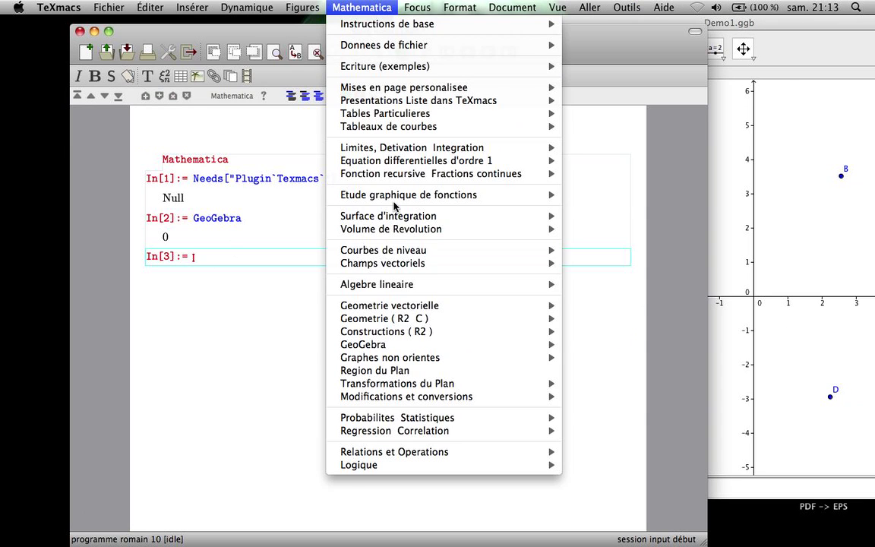
mouse_move(372, 344)
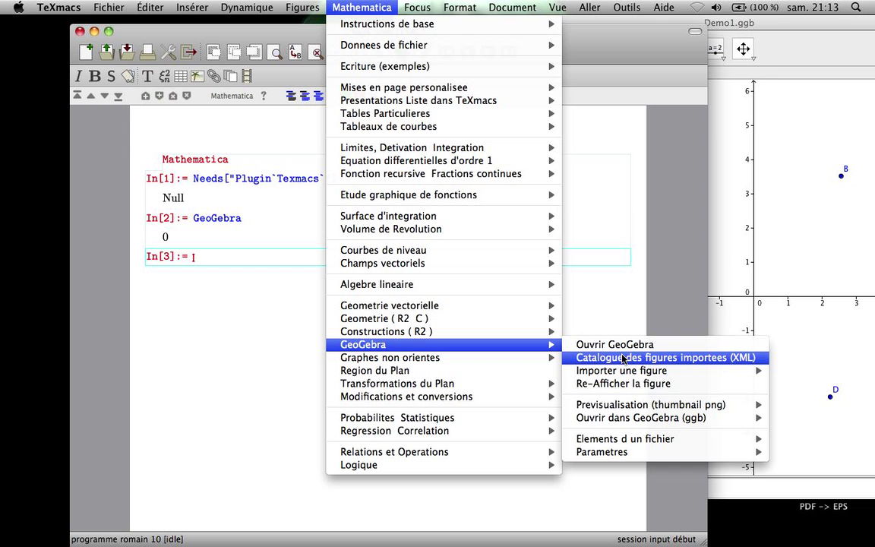
mouse_move(638, 371)
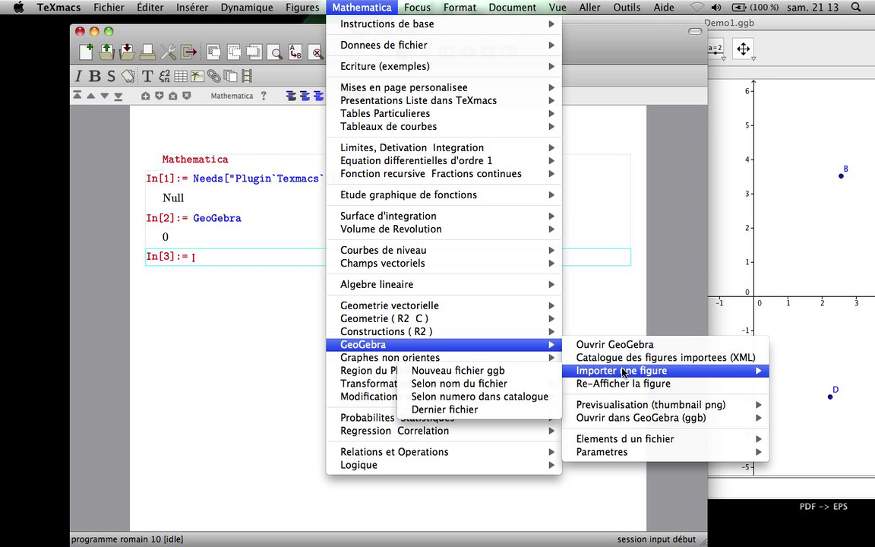
left_click(521, 377)
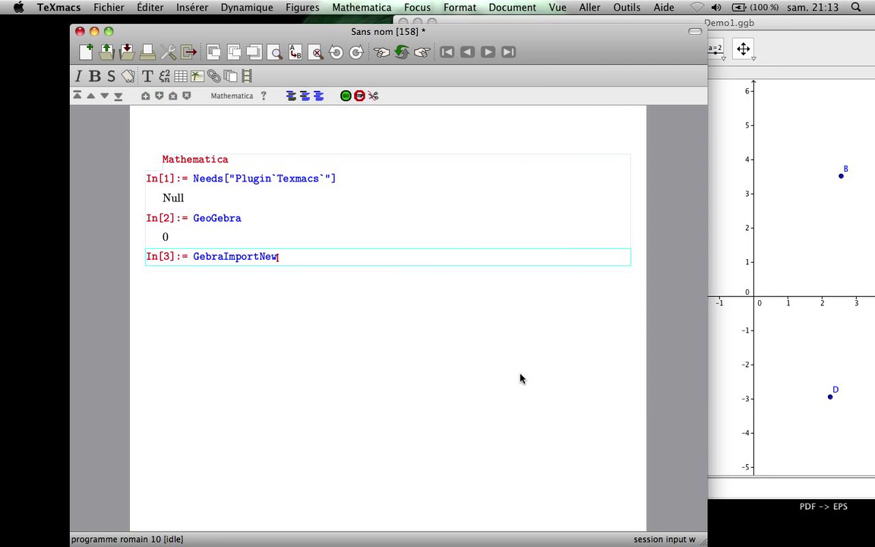
key("Return")
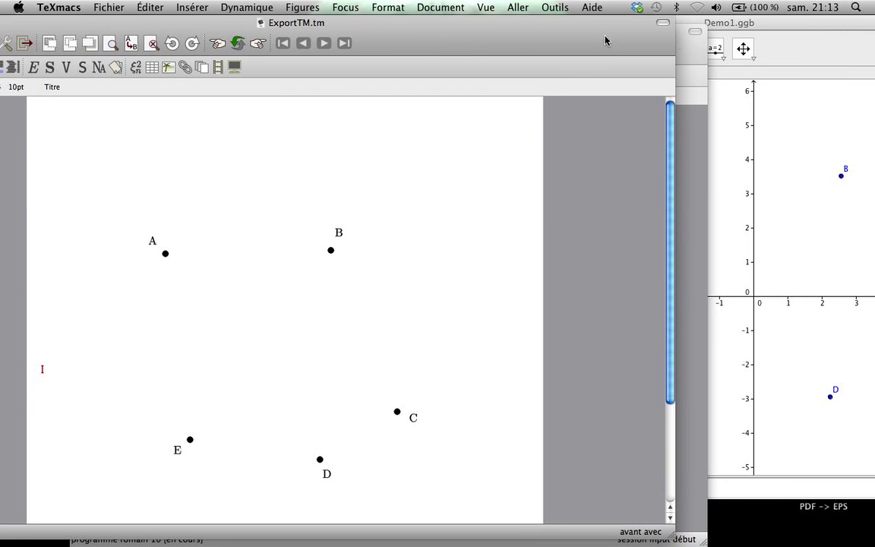
Return to Demo1.ggb in GeoGebra and draw a line through points A and B and another through A and D.
left_click(788, 58)
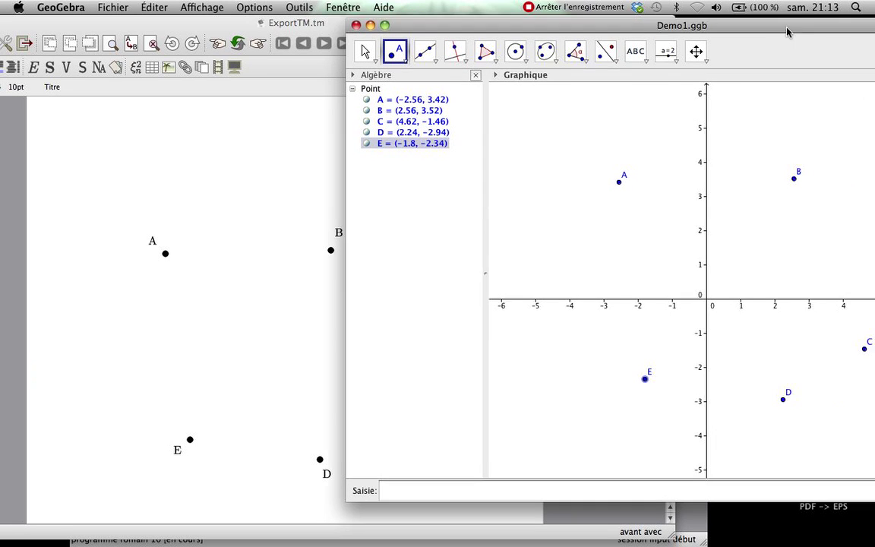
left_click_drag(717, 28, 536, 51)
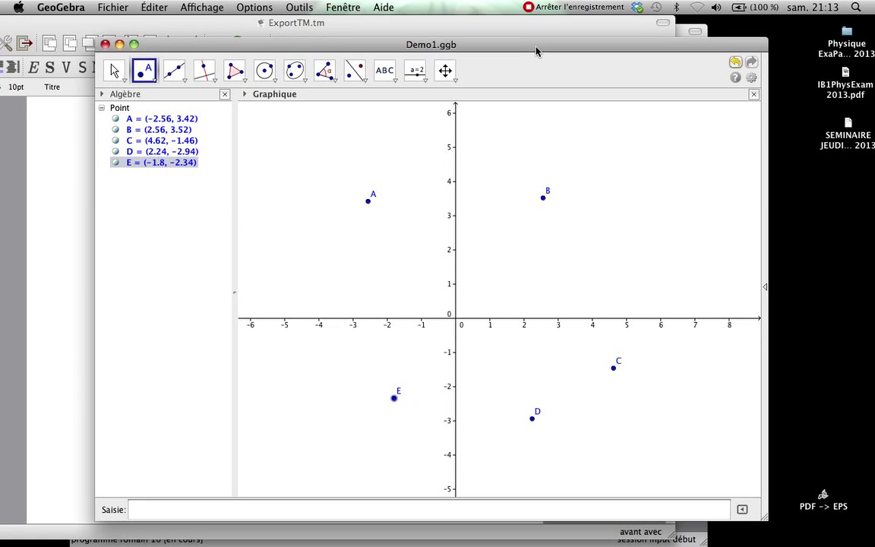
left_click(183, 81)
left_click(185, 102)
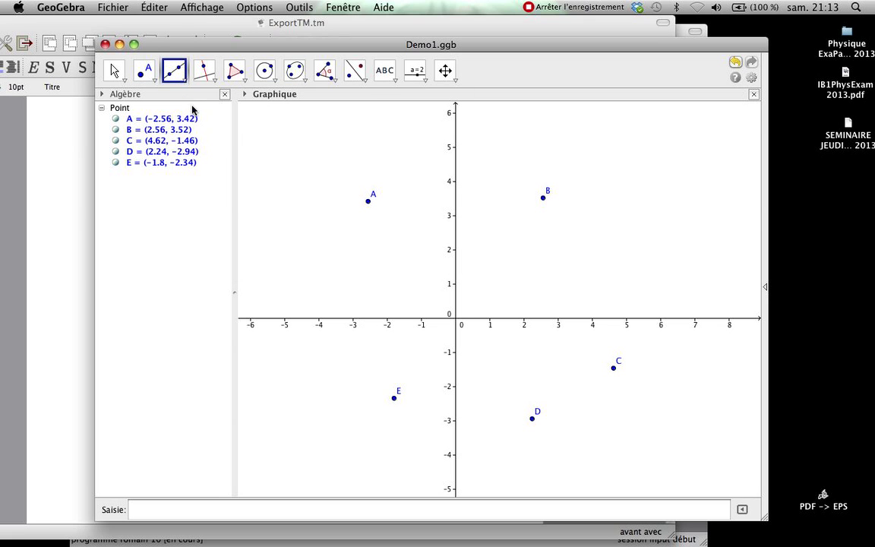
left_click(369, 201)
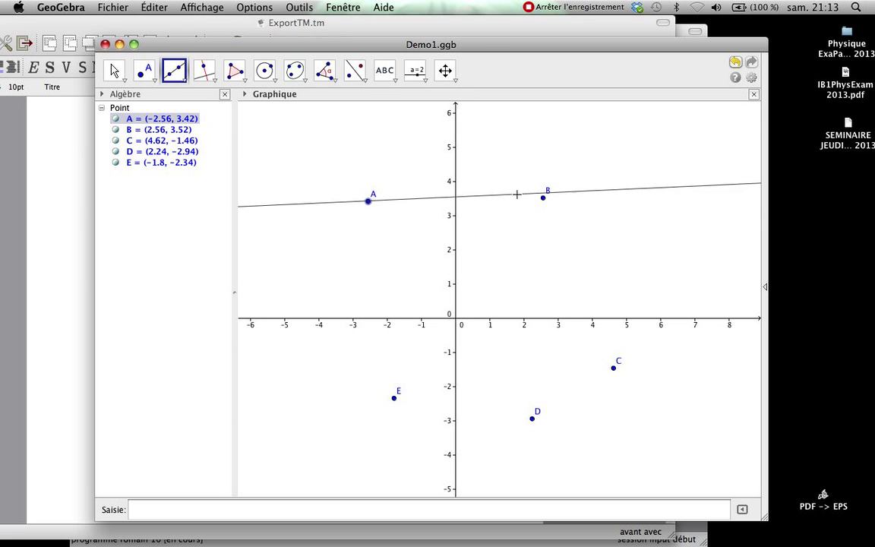
left_click(544, 198)
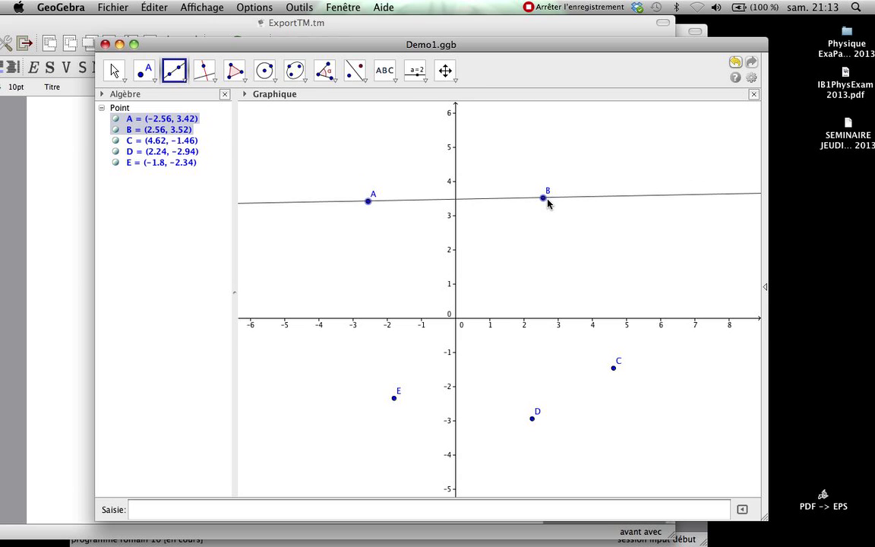
left_click(367, 201)
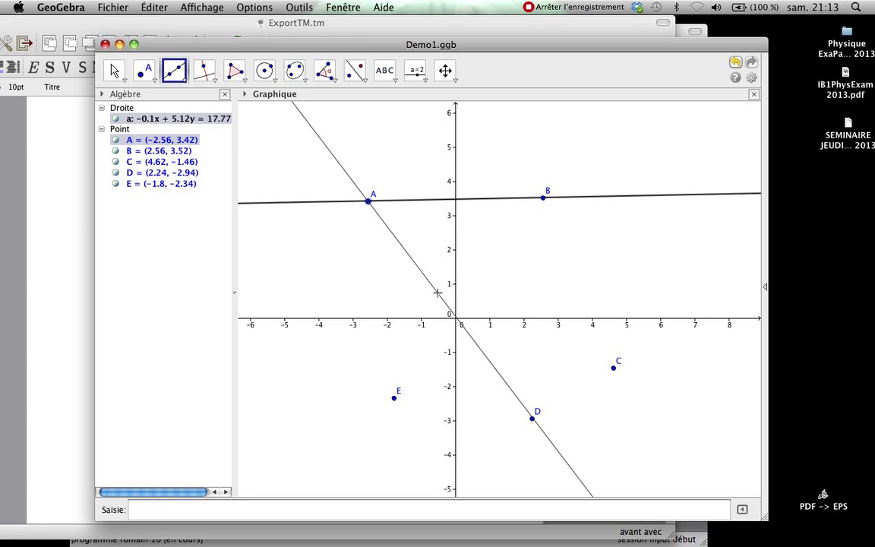
left_click(534, 419)
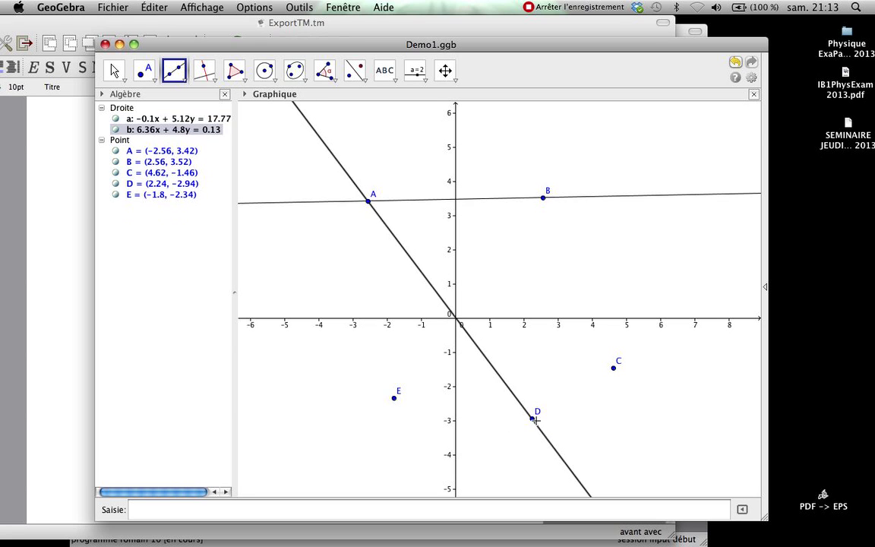
Draw a line through points B and E, and mark its intersection with the line through A and D.
left_click(543, 198)
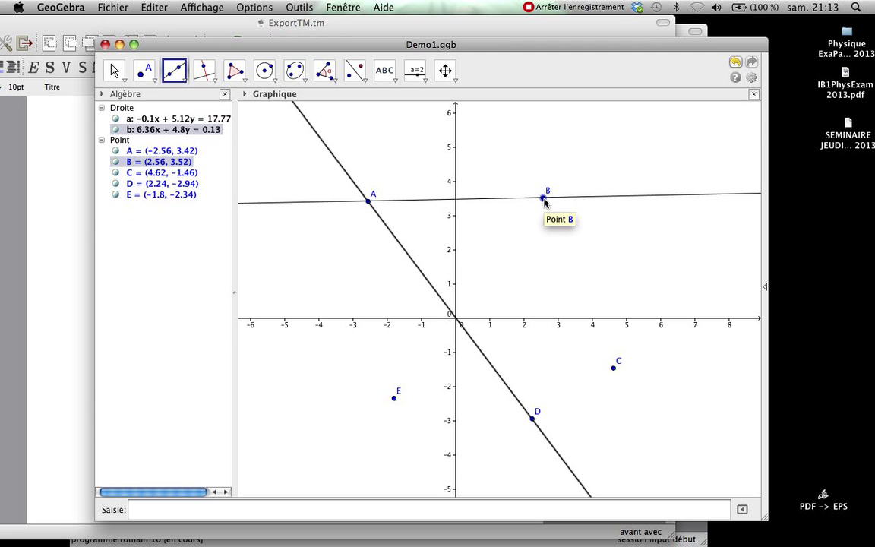
left_click(394, 397)
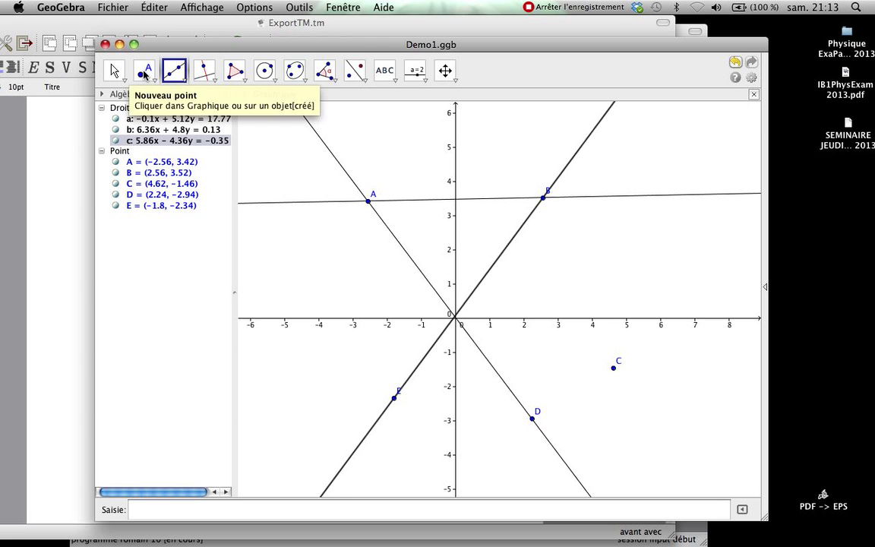
left_click(144, 73)
left_click(153, 82)
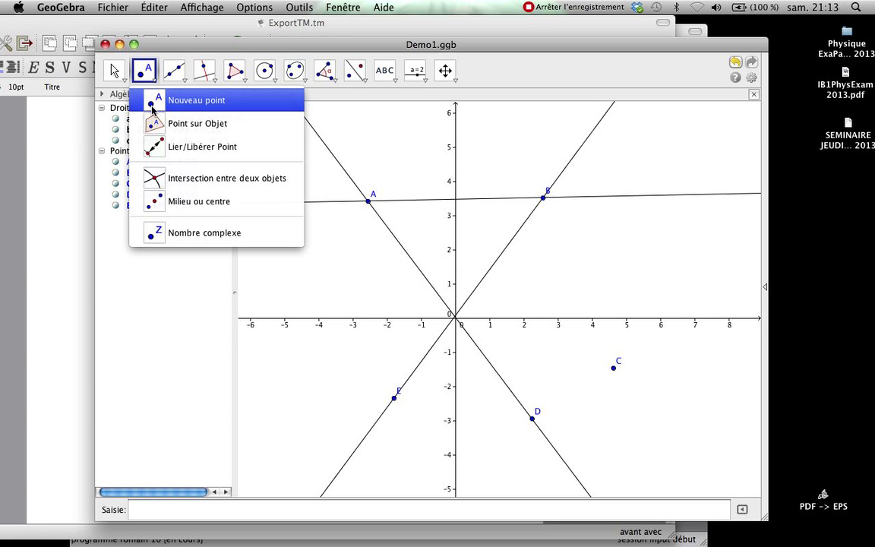
left_click(151, 179)
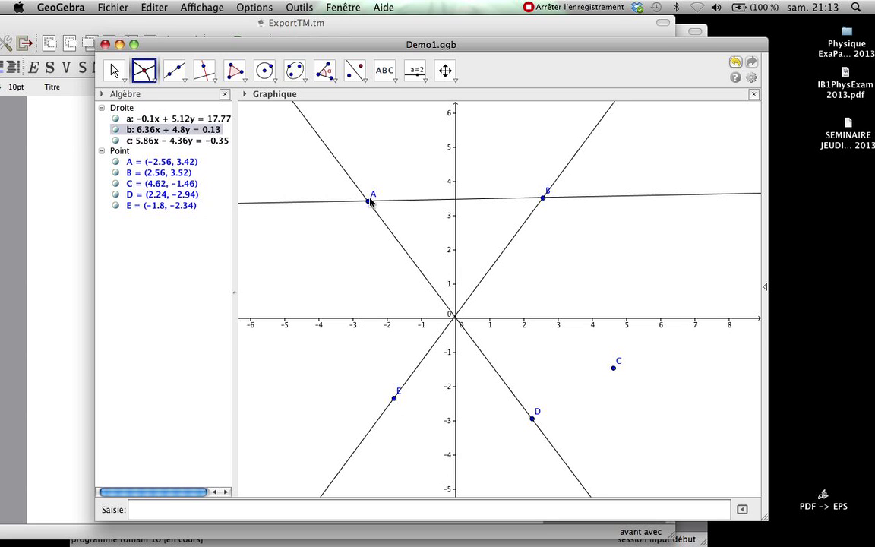
left_click(510, 245)
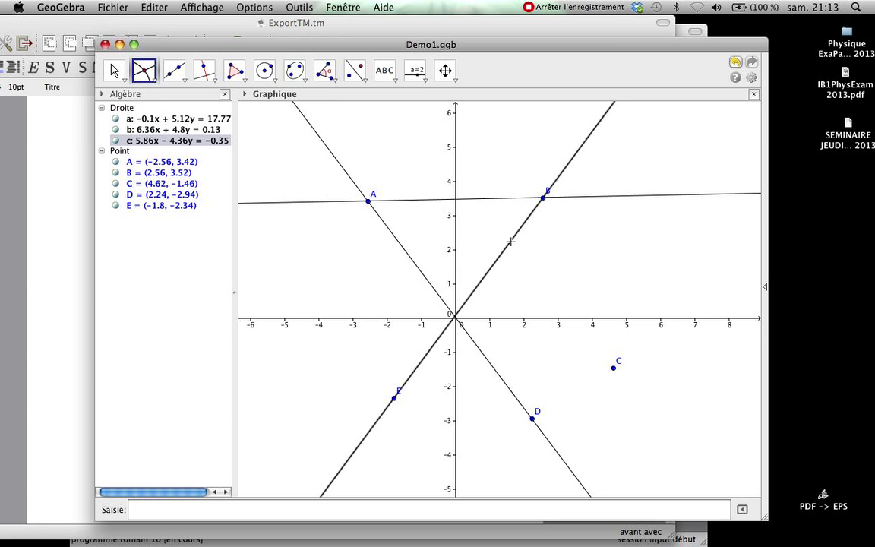
left_click(418, 266)
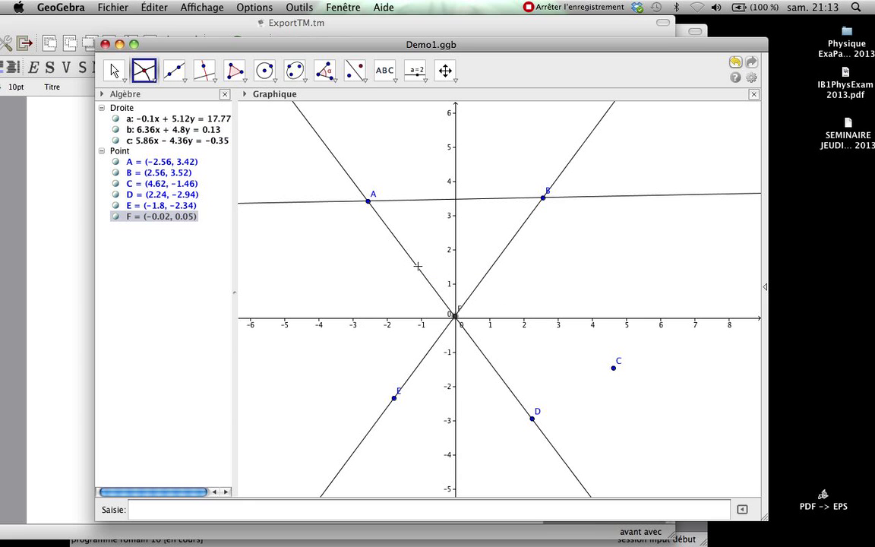
Draw a circle centred on intersection point F and passing through point C.
left_click(265, 71)
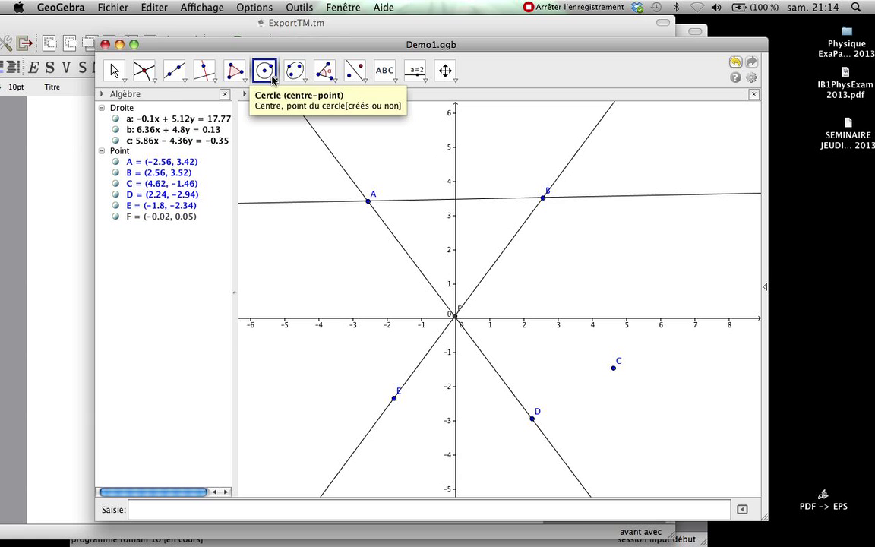
left_click(273, 79)
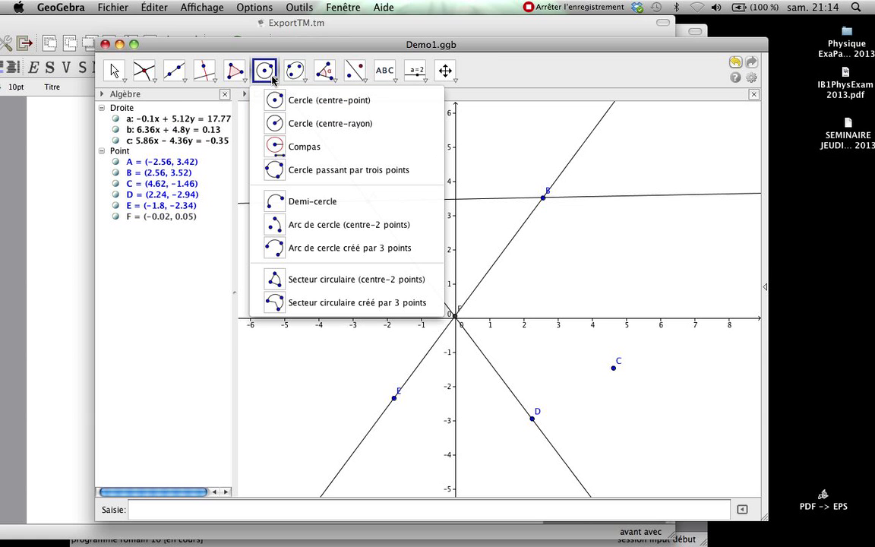
left_click(254, 94)
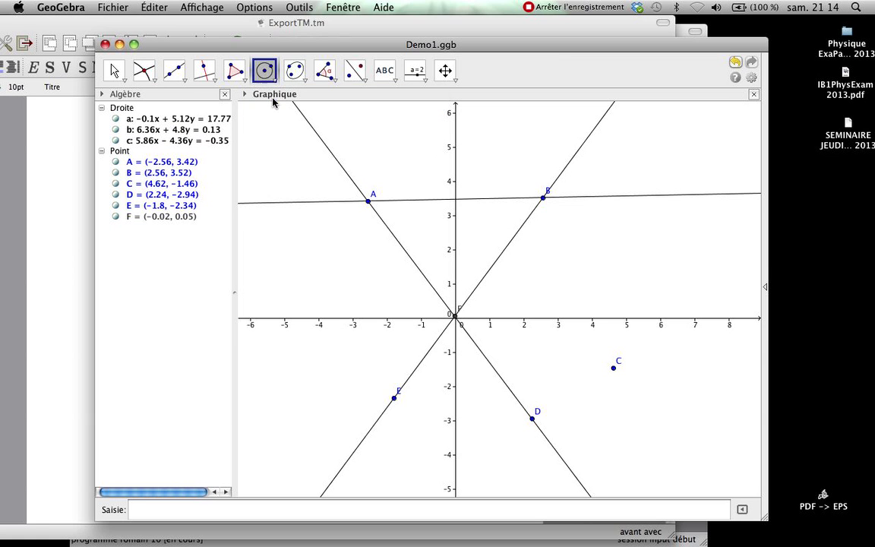
left_click(457, 317)
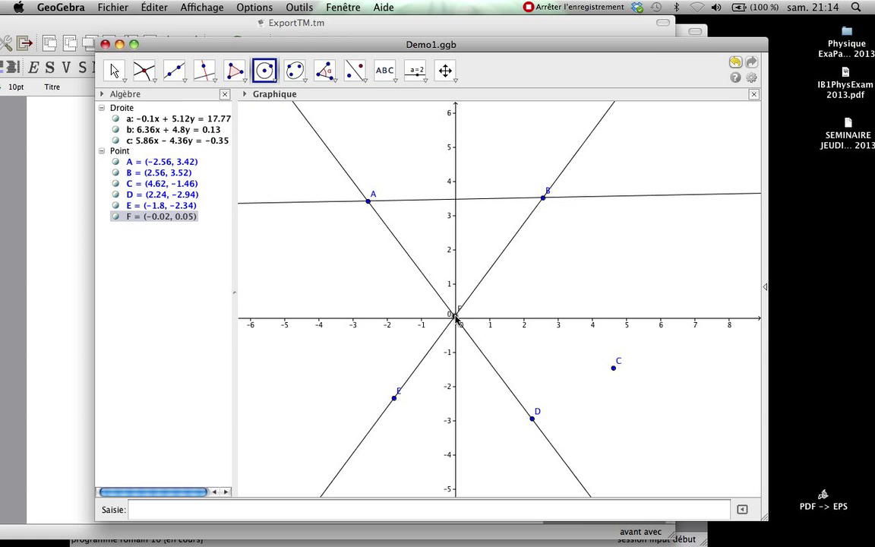
left_click(612, 365)
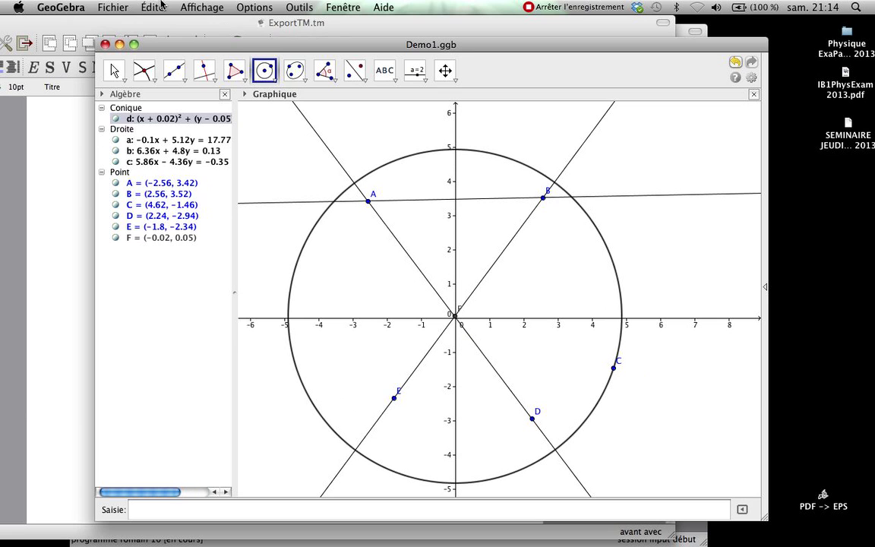
Save the construction with the lines and circle as Demo1.ggb in the GebraTeXmacs folder.
left_click(114, 6)
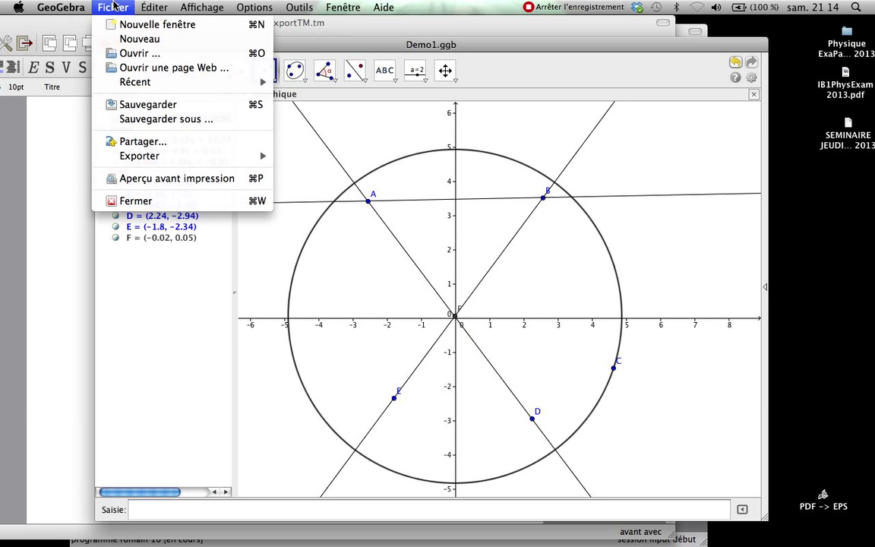
left_click(126, 108)
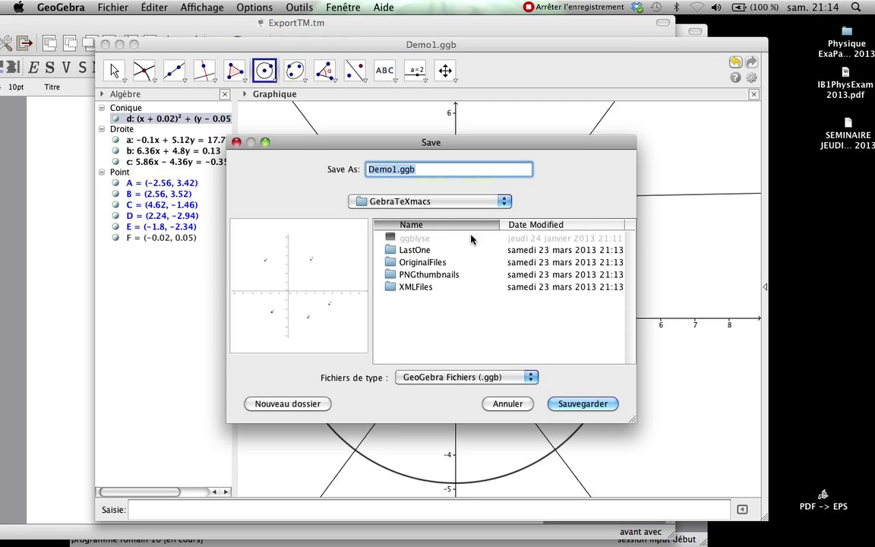
left_click(562, 403)
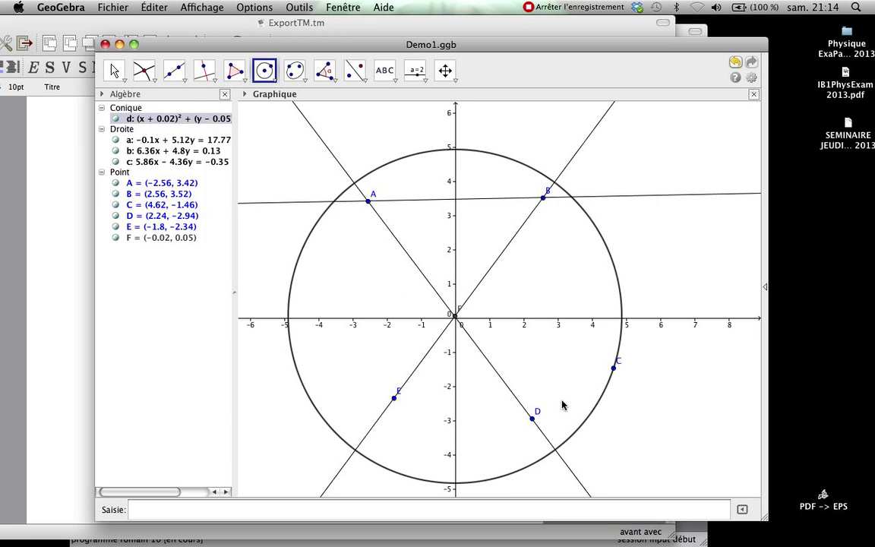
Switch to TeXmacs, close the old ExportTM.tm figure and re-evaluate GebraImportNew in the Mathematica session to import the updated figure.
left_click_drag(229, 47, 437, 43)
left_click_drag(58, 23, 189, 42)
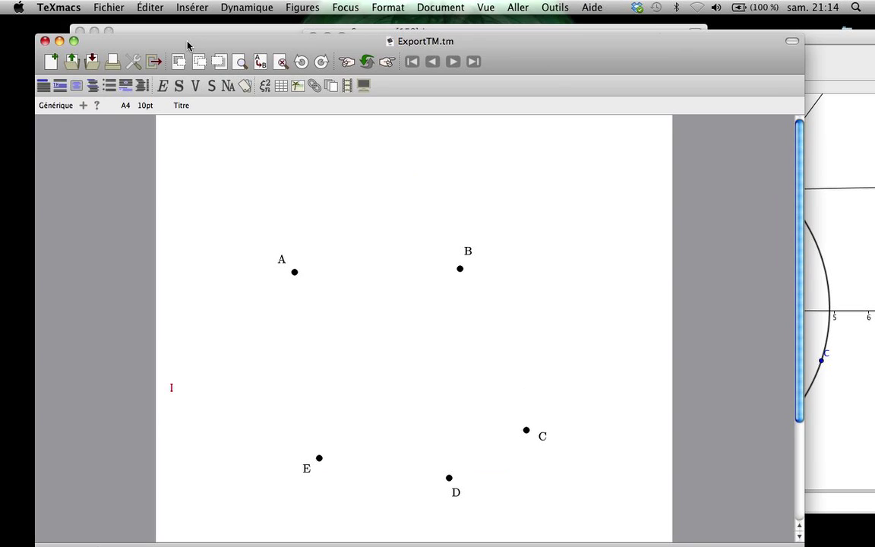
left_click(45, 40)
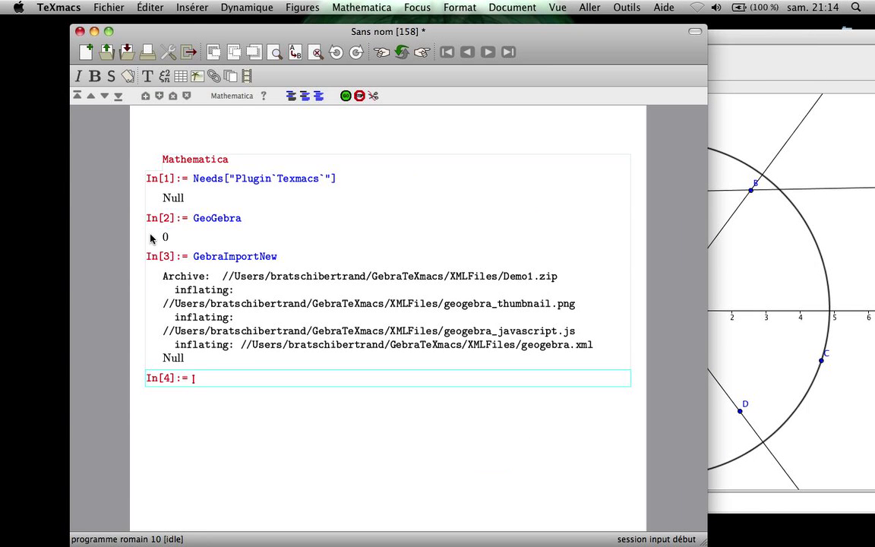
left_click(295, 262)
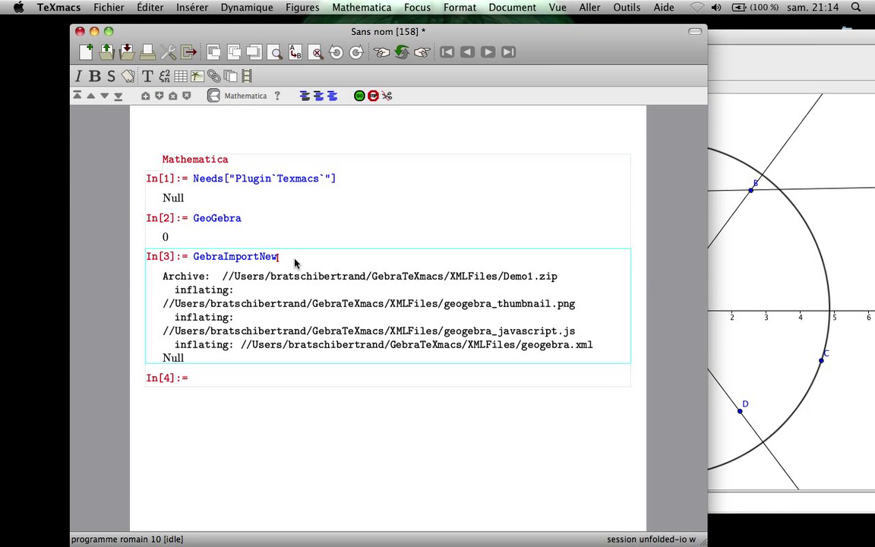
key("Return")
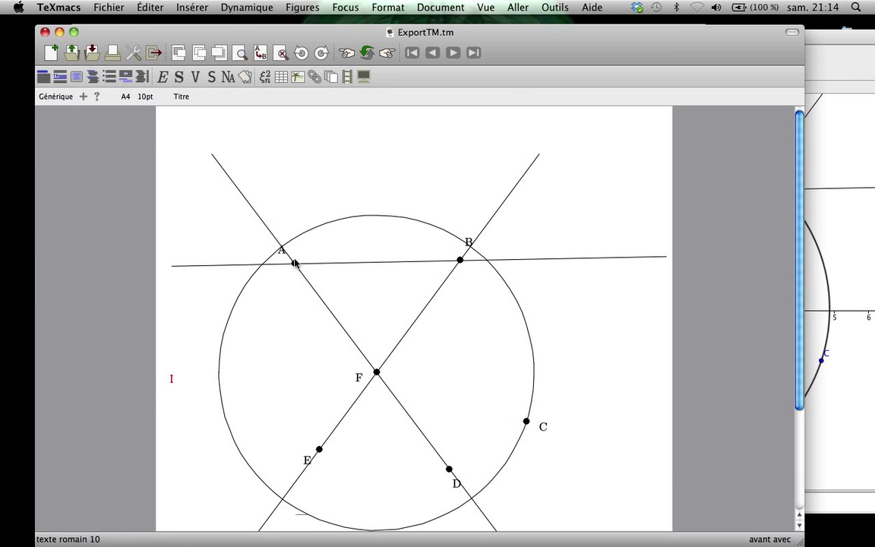
left_click_drag(476, 34, 370, 25)
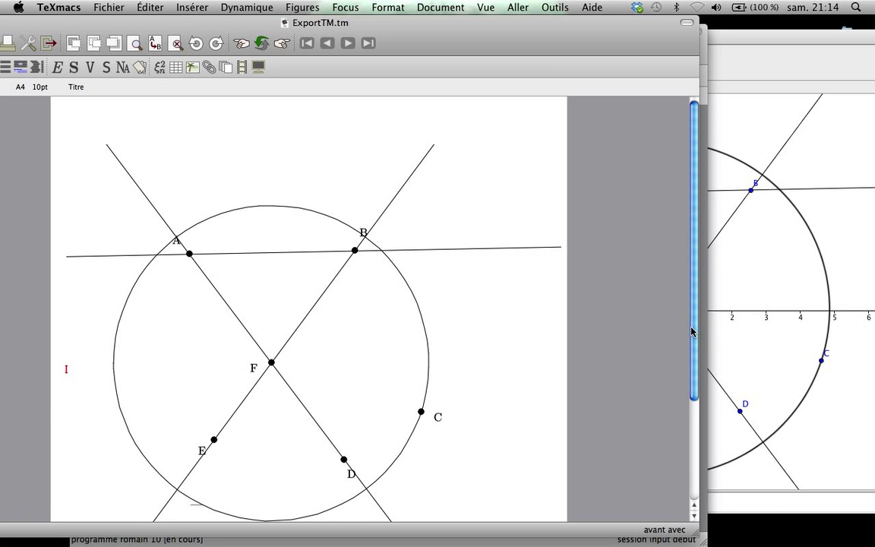
left_click_drag(693, 332, 693, 346)
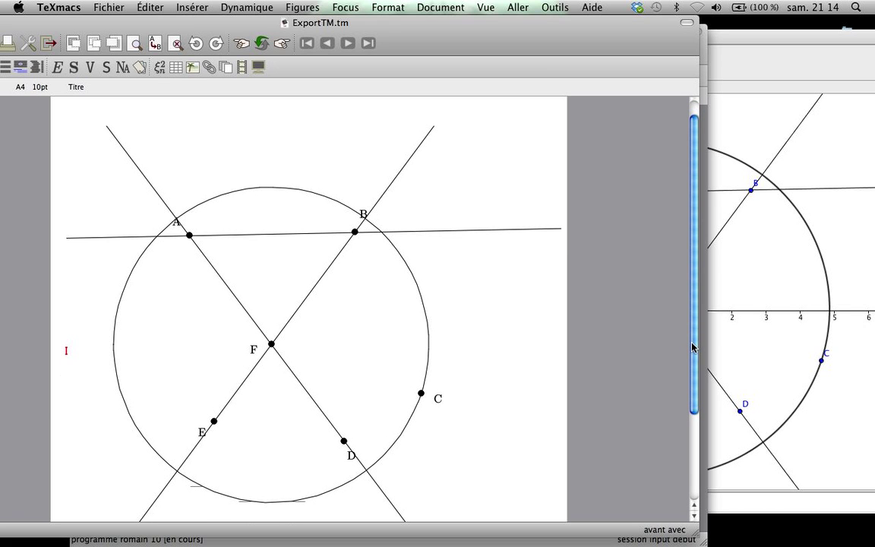
Return to Demo1.ggb in GeoGebra and draw a polygon with vertices E, A, B and C.
left_click(768, 75)
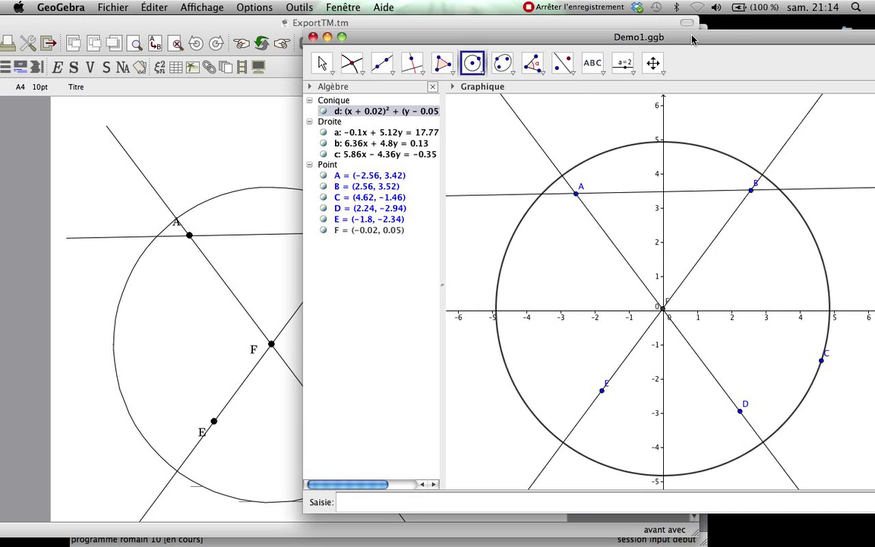
left_click_drag(691, 39, 591, 39)
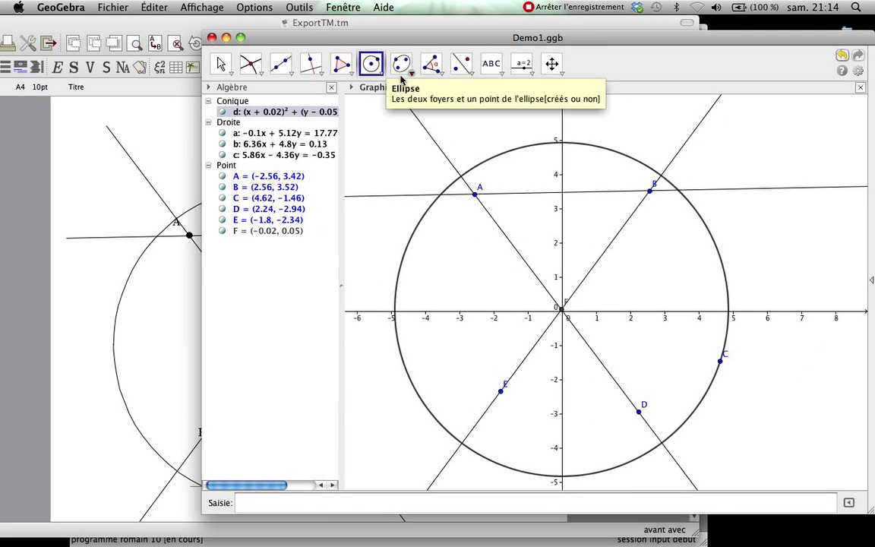
left_click(351, 76)
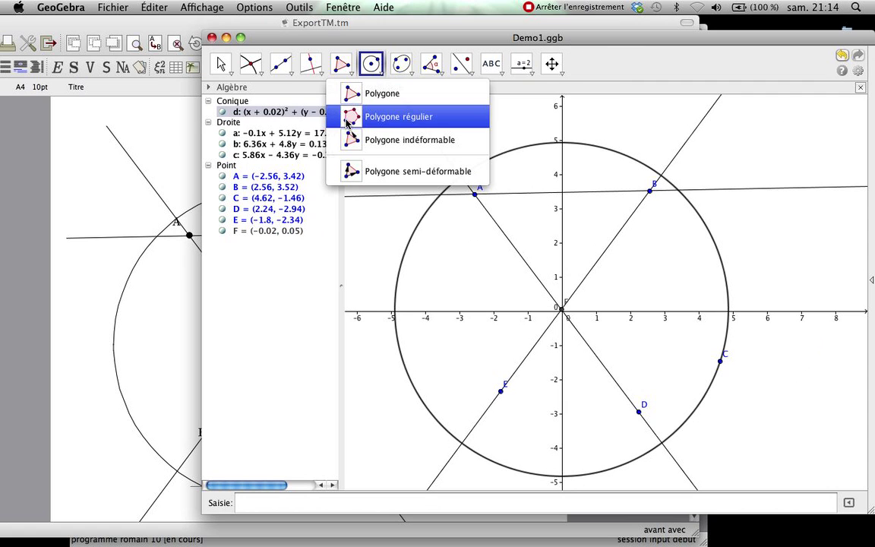
left_click(347, 97)
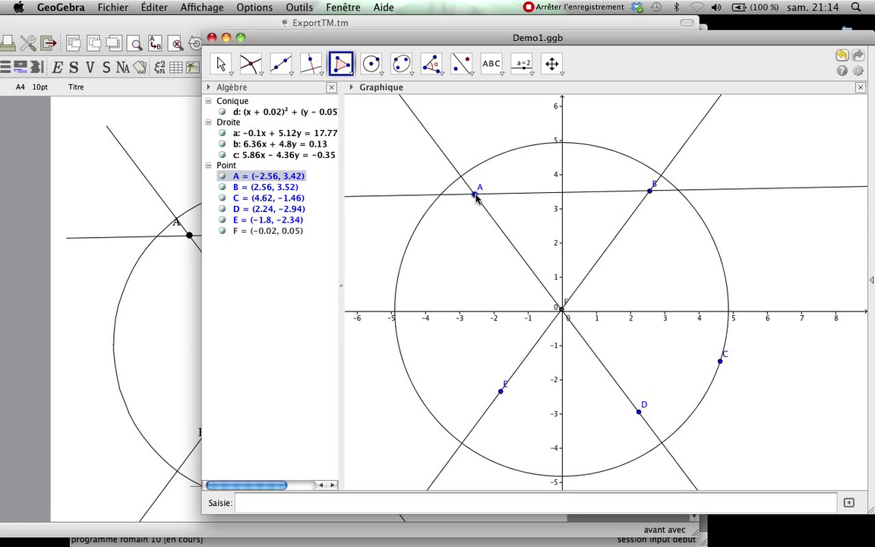
left_click(502, 391)
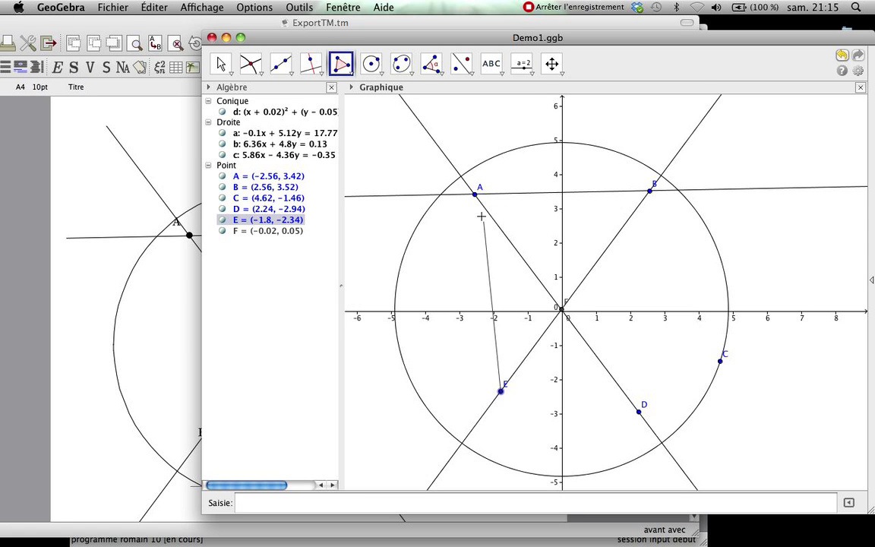
left_click(475, 195)
left_click(650, 191)
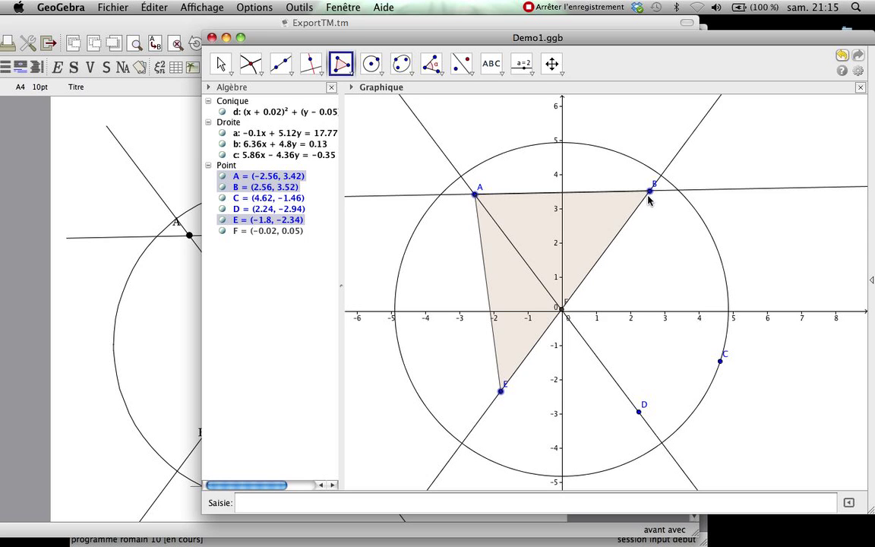
left_click(720, 361)
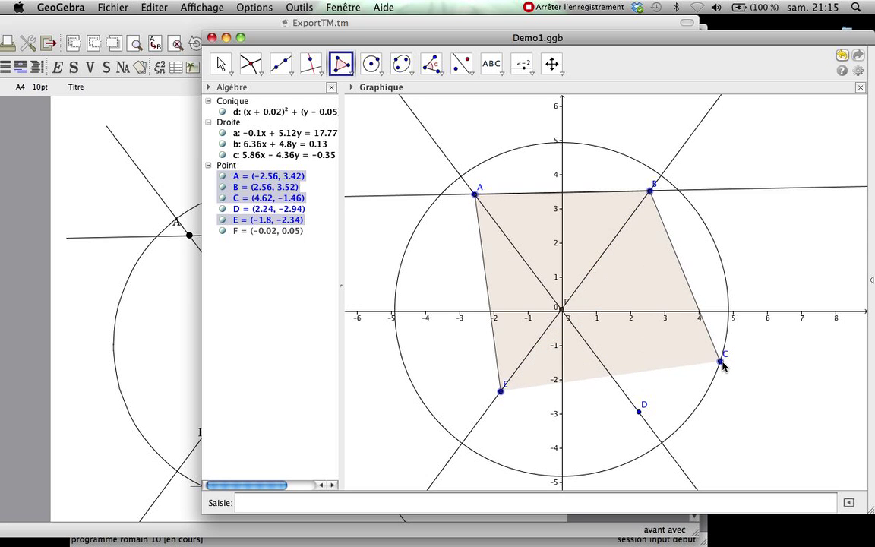
left_click(639, 410)
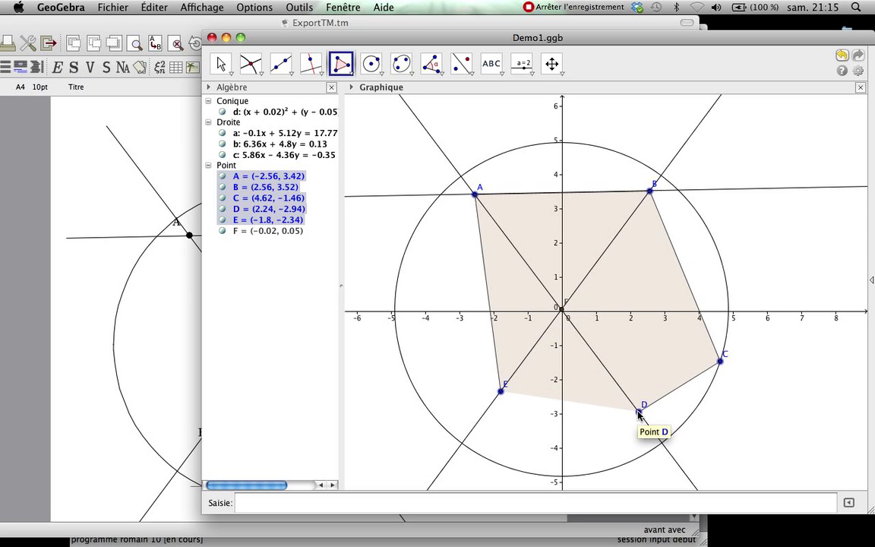
left_click(500, 391)
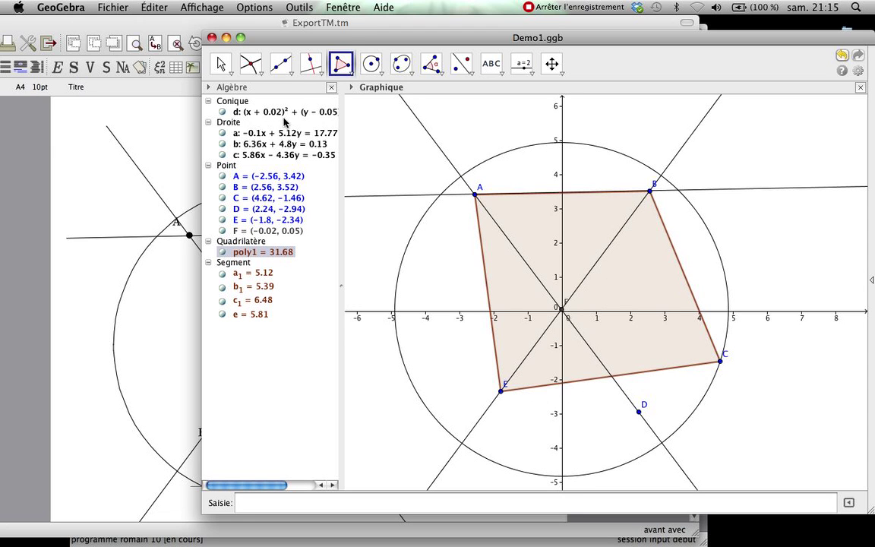
Save the construction with the polygon under the same name, Demo1.ggb, in the GebraTeXmacs folder.
left_click(140, 6)
mouse_move(117, 5)
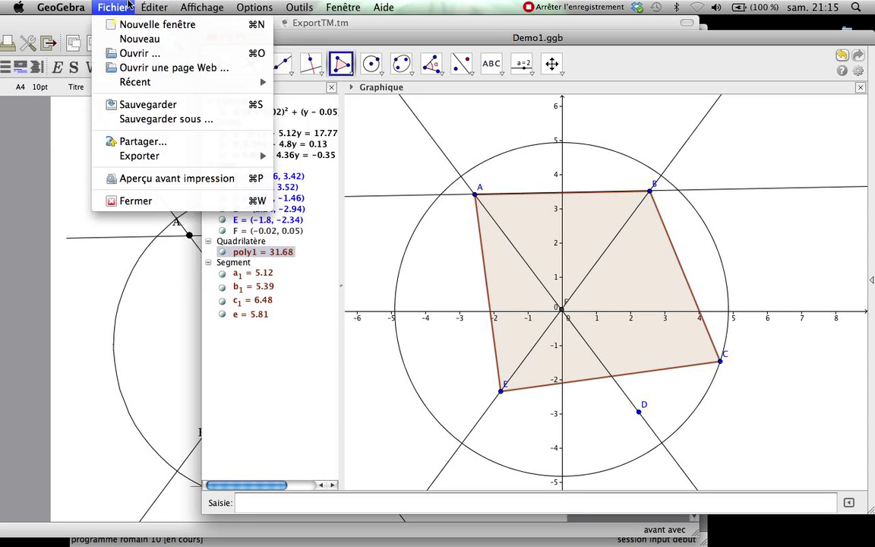
left_click(133, 106)
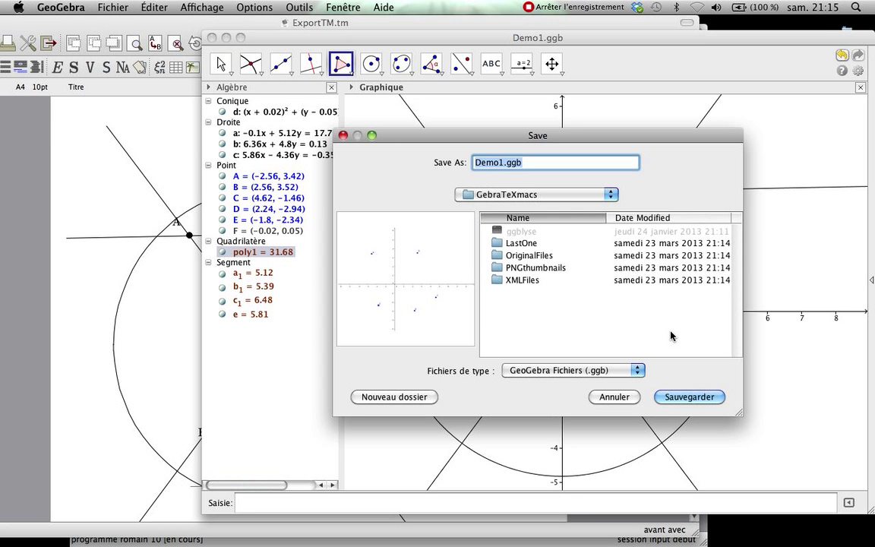
left_click(695, 396)
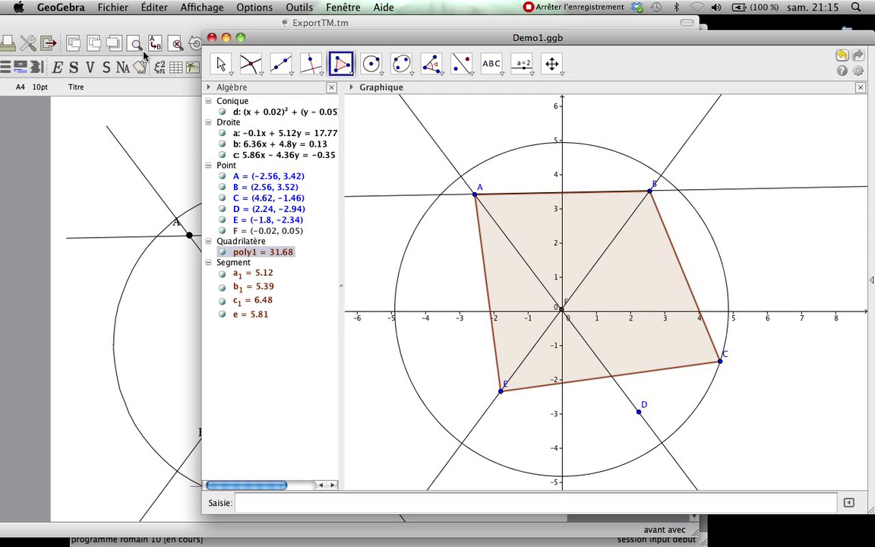
Switch to TeXmacs, close the previous ExportTM.tm and re-evaluate GebraImportNew to import the figure with the polygon.
left_click_drag(110, 28, 532, 157)
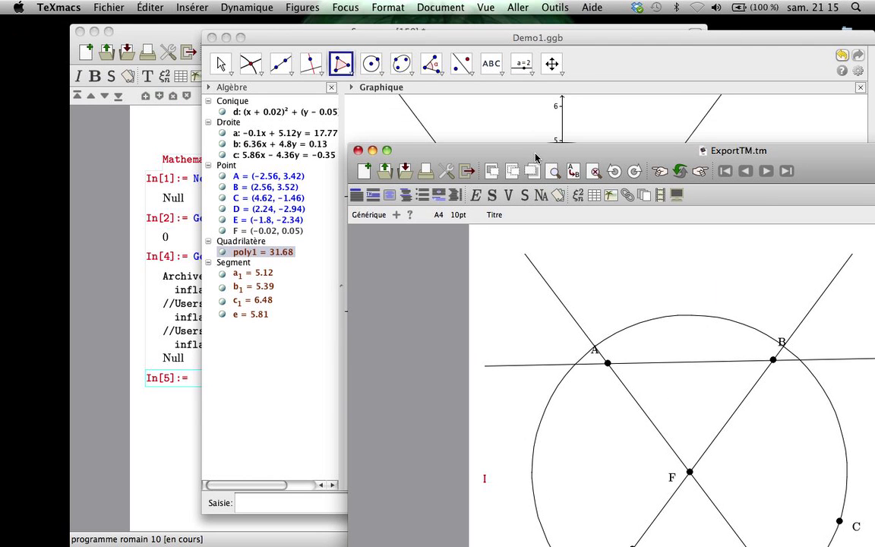
left_click(353, 151)
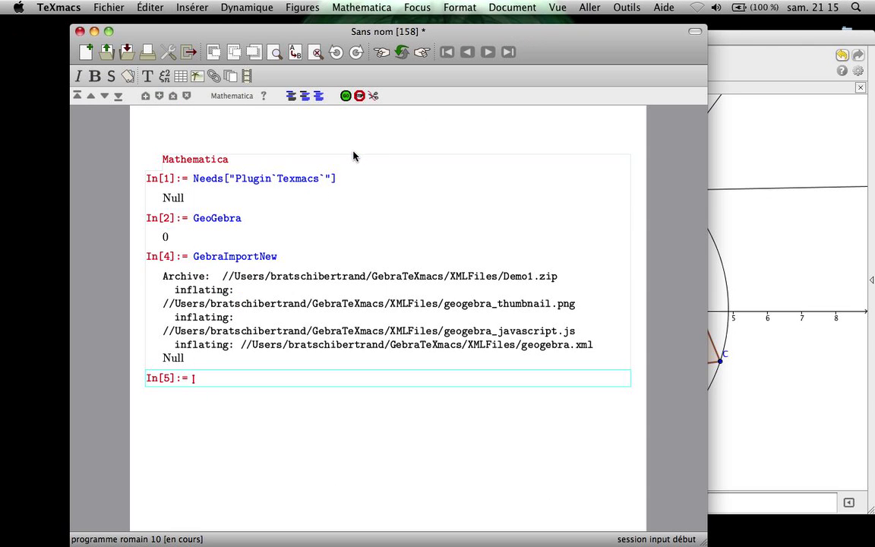
left_click(296, 258)
key("Return")
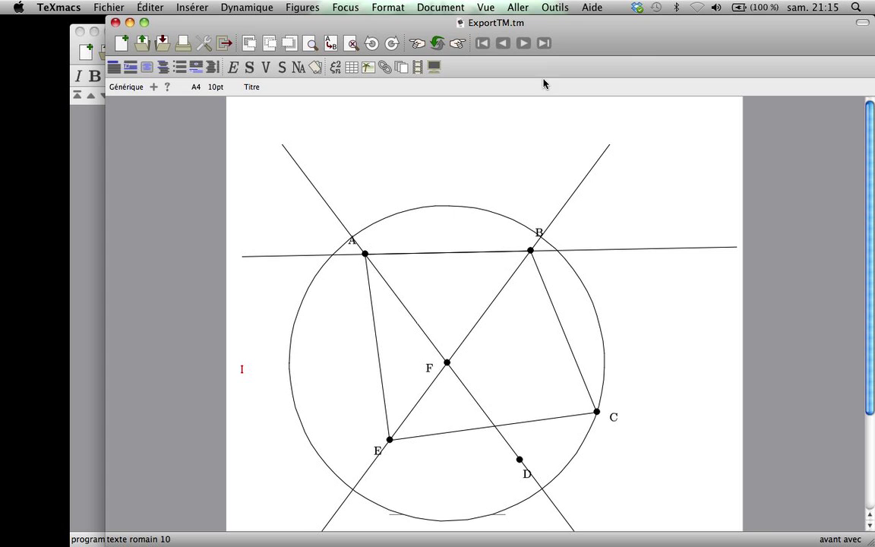
In the imported ExportTM.tm figure, choose a pastel violet-pink fill and apply it to the polygon EABC with Set properties.
left_click_drag(634, 29, 589, 25)
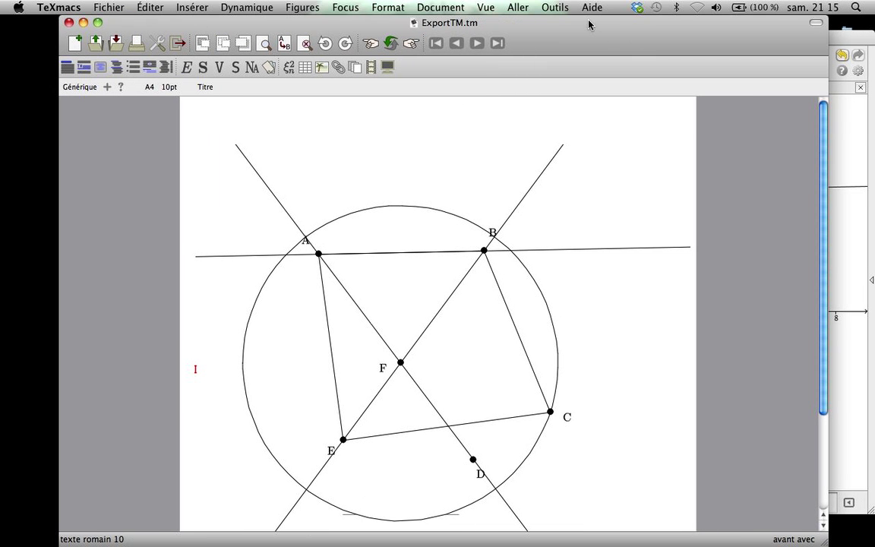
left_click(593, 118)
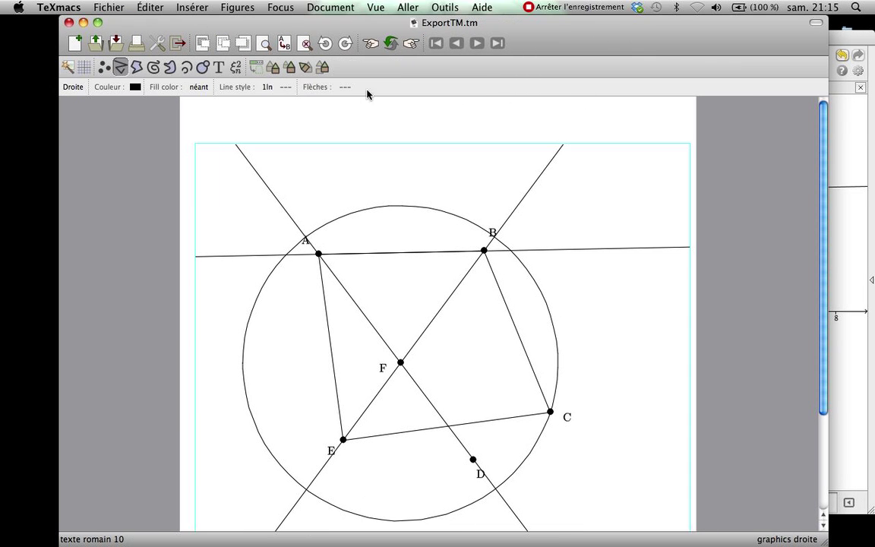
left_click(196, 87)
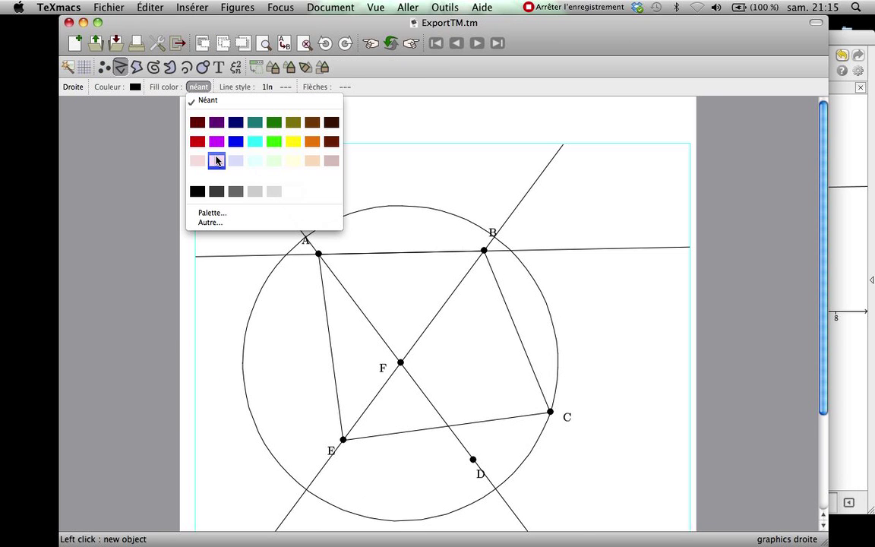
left_click(216, 160)
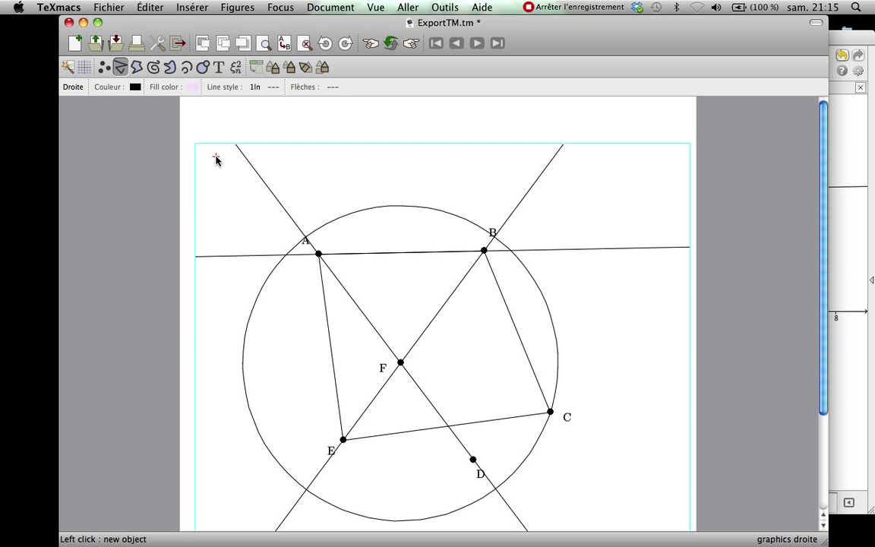
left_click(82, 88)
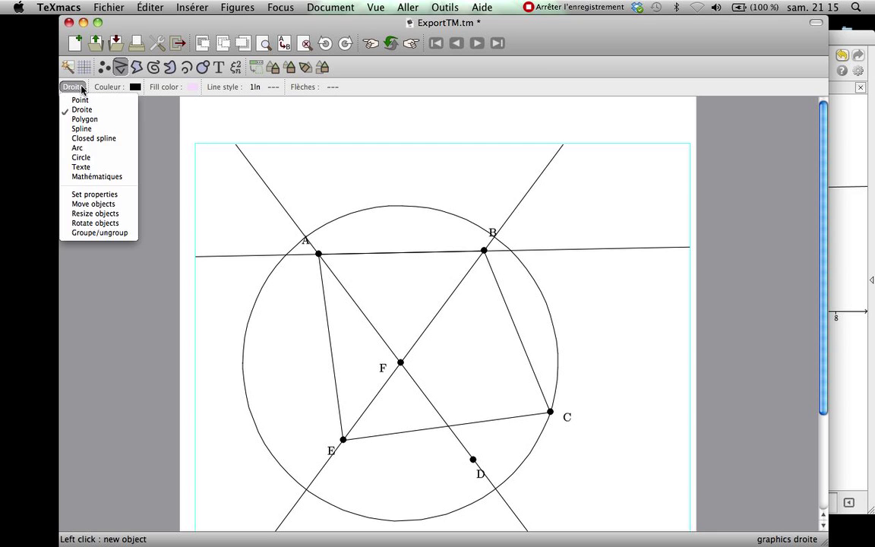
left_click(86, 195)
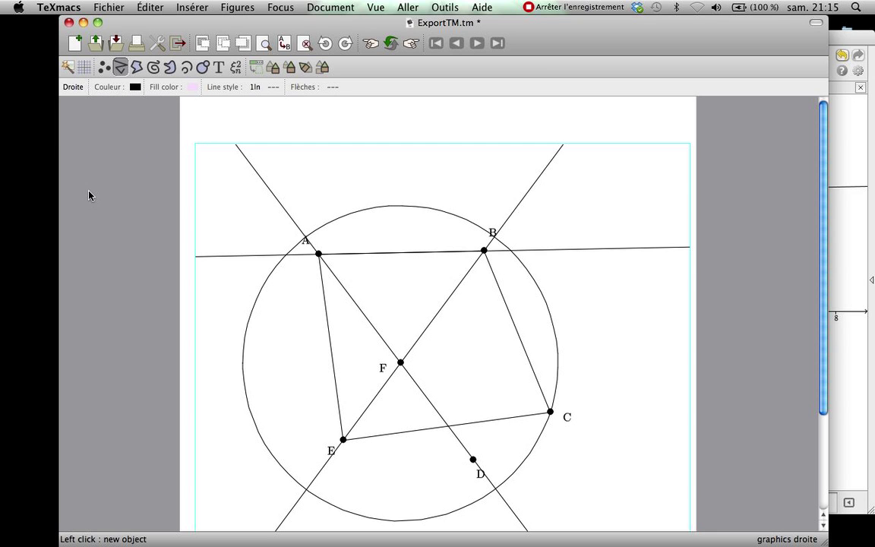
left_click(330, 332)
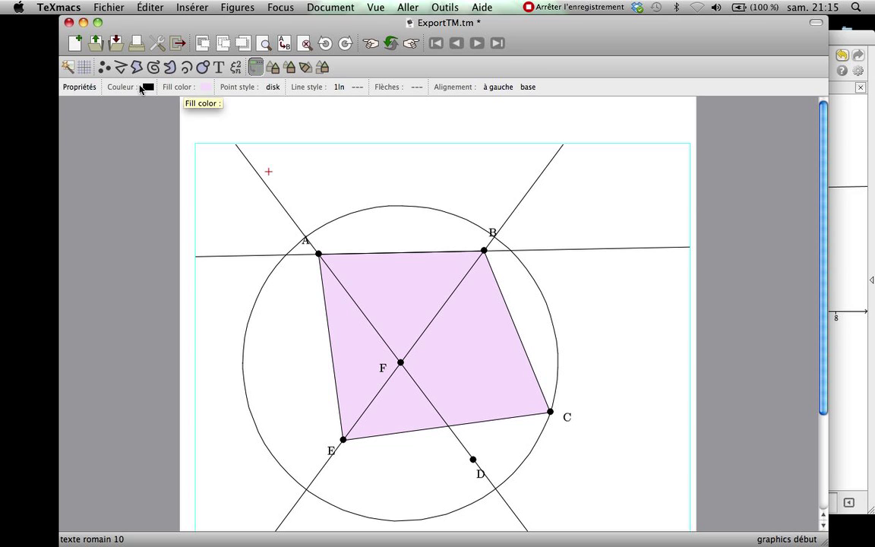
Change the fill colour to pastel yellow and apply it to the circle.
left_click(205, 87)
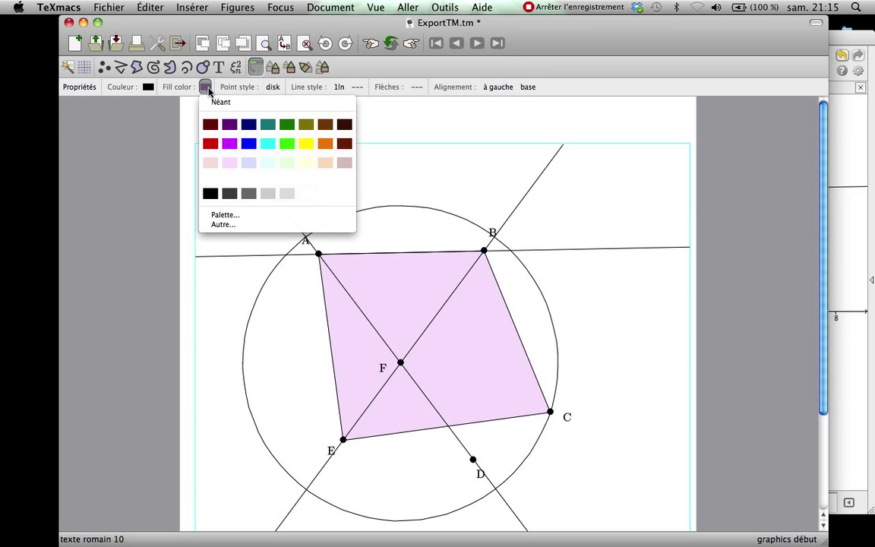
left_click(305, 164)
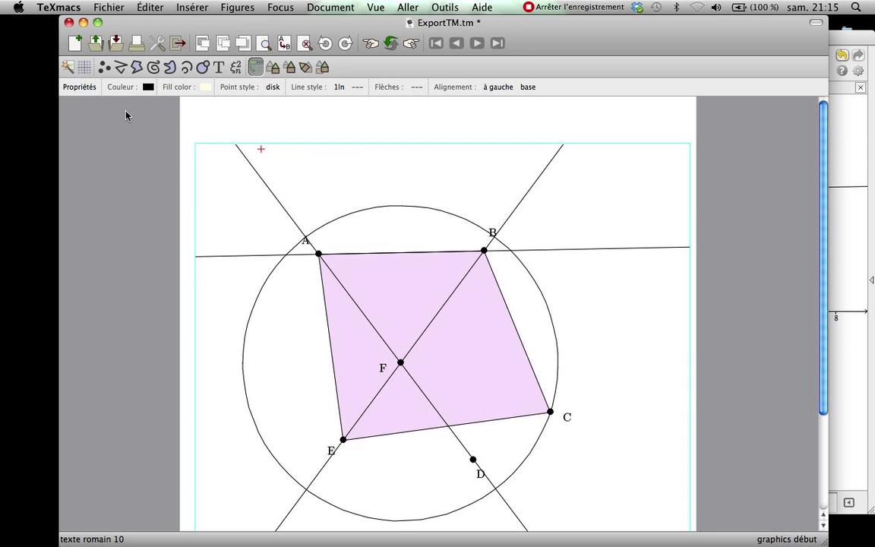
mouse_move(260, 296)
Set the line style to evenly spaced dashes and apply it to the line through A, F and D.
left_click(355, 87)
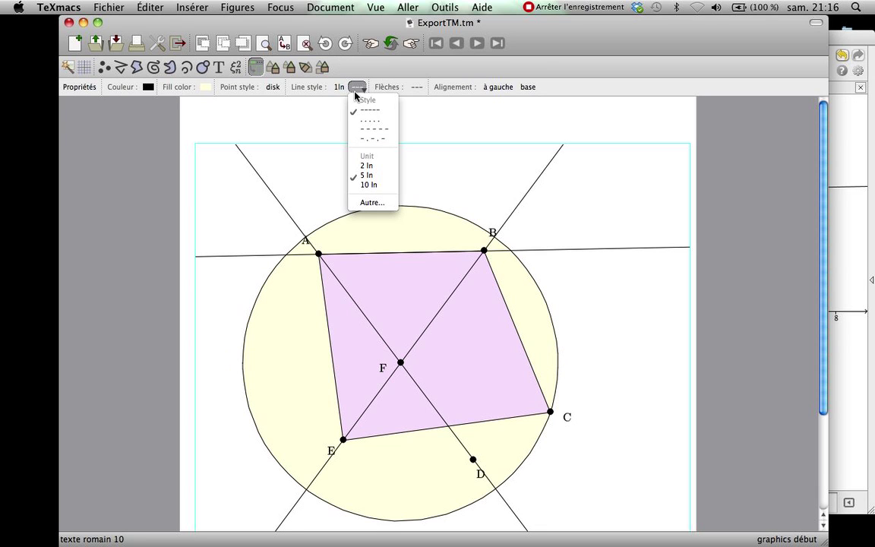
left_click(360, 130)
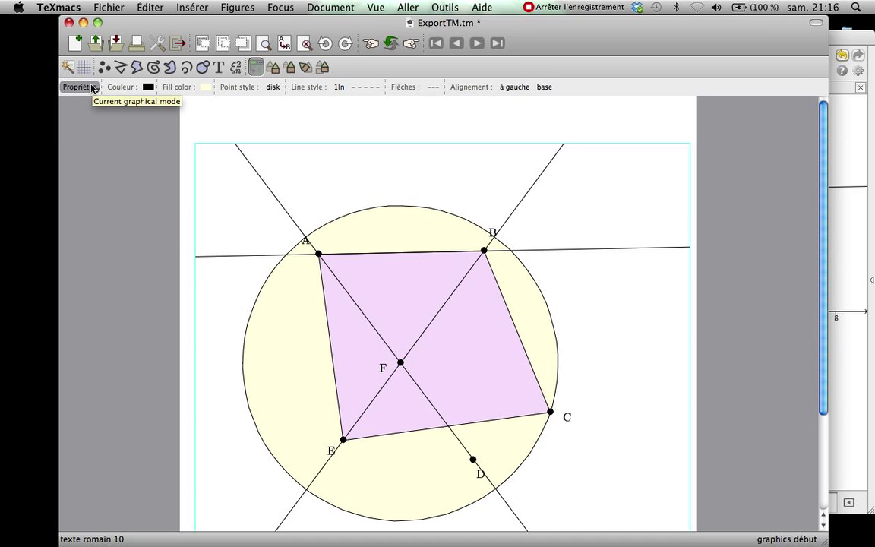
left_click(258, 180)
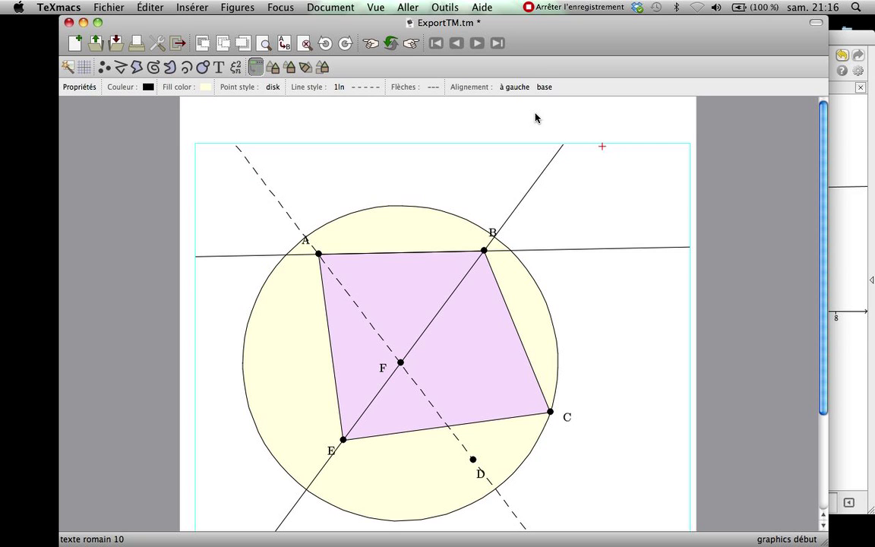
Move the text labels: A below its point, B just above its point, and D to the right of its point.
left_click(218, 68)
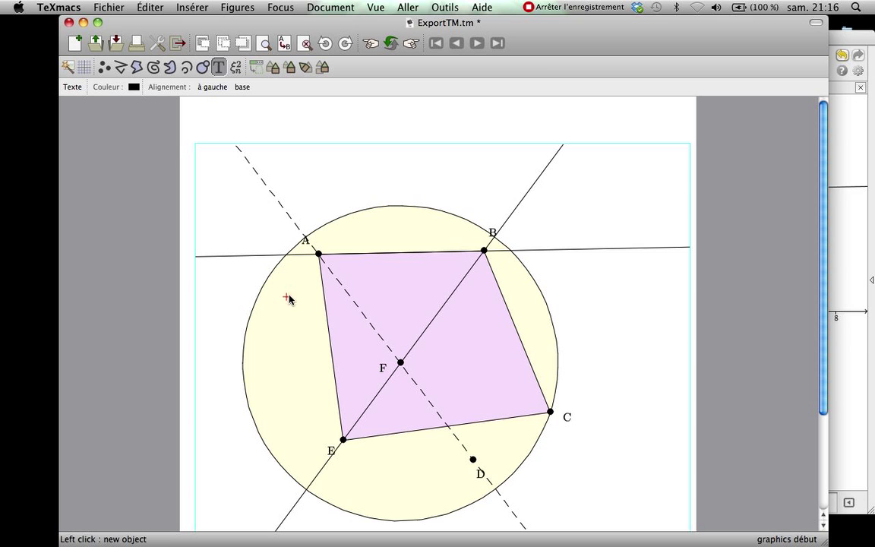
left_click_drag(306, 244, 305, 271)
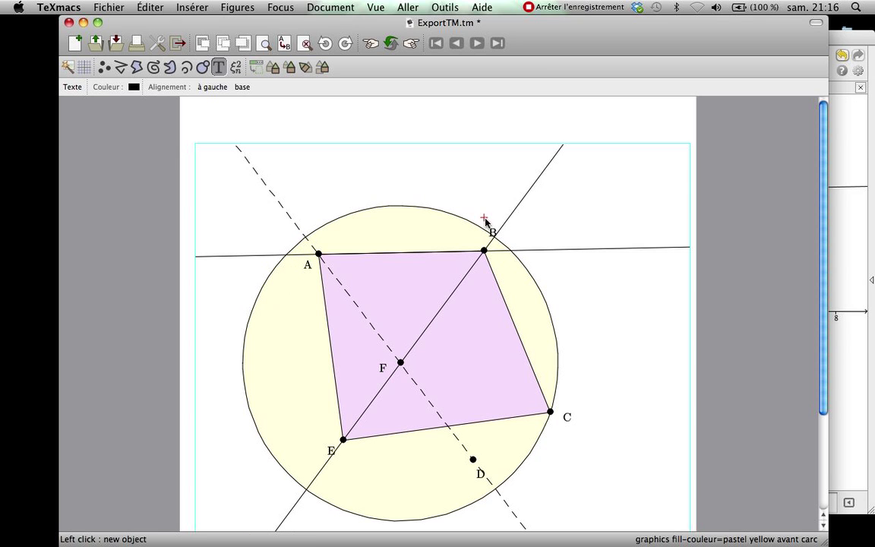
left_click_drag(488, 232, 478, 238)
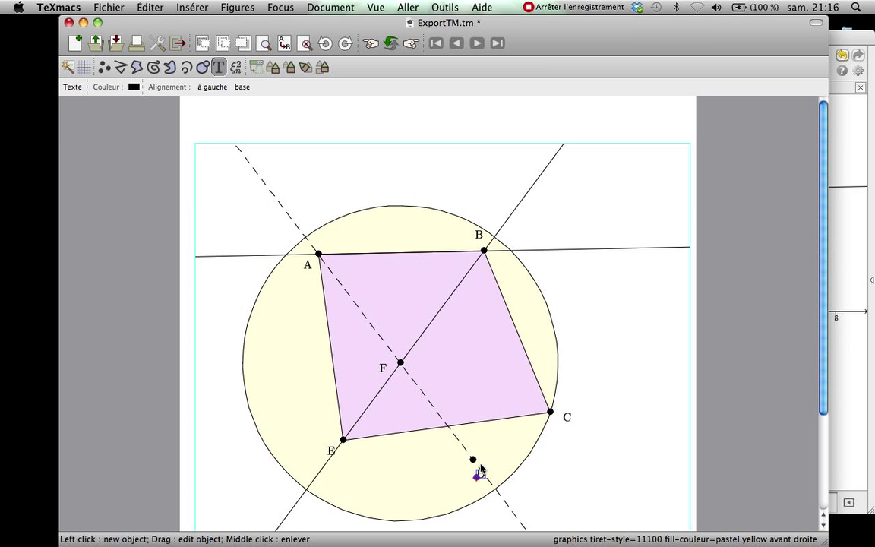
left_click_drag(478, 464, 486, 460)
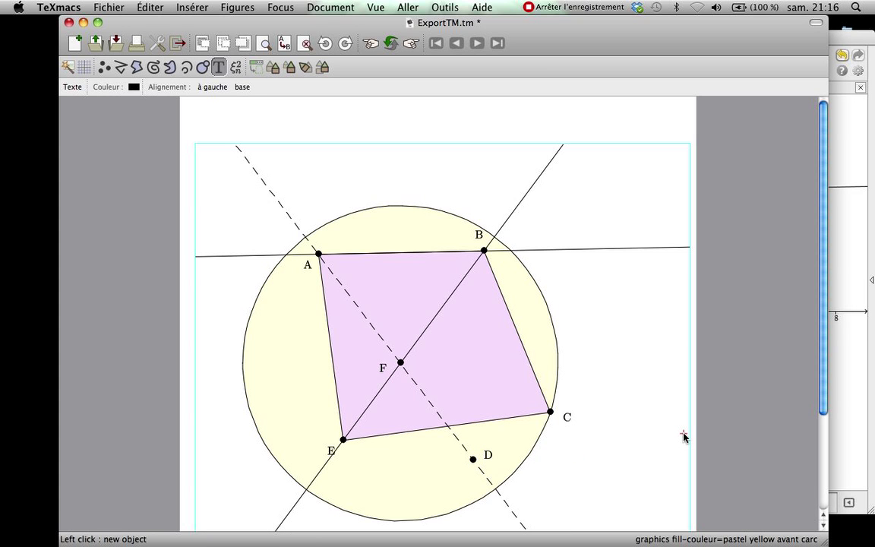
Arrange the windows side by side to compare the formatted TeXmacs figure with Demo1.ggb in GeoGebra.
left_click_drag(749, 28, 520, 34)
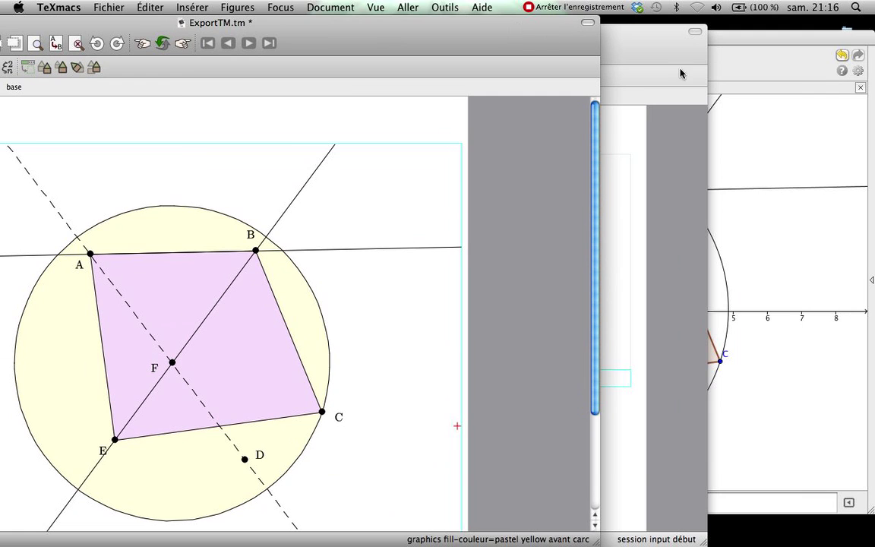
left_click(775, 121)
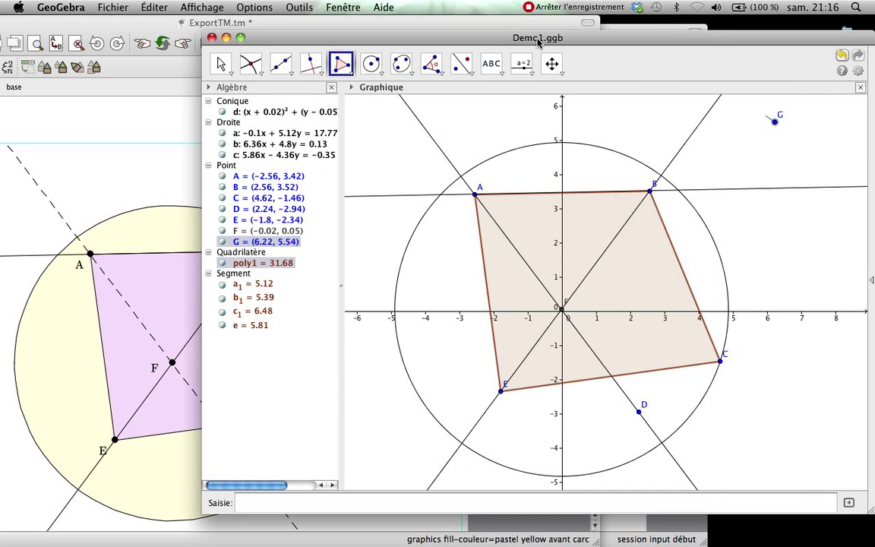
left_click_drag(483, 36, 680, 15)
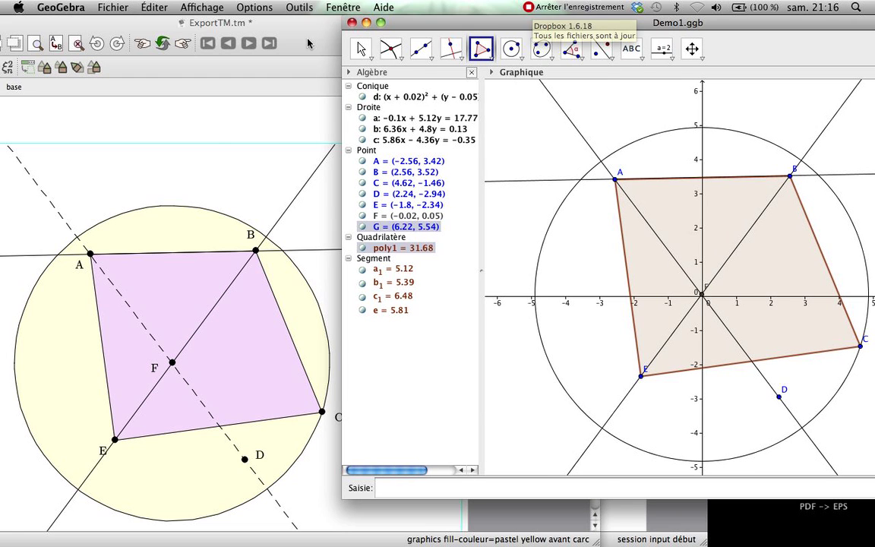
Return to the Mathematica session in TeXmacs and evaluate GebraContent to list the elements of the imported file.
left_click_drag(309, 27, 742, 32)
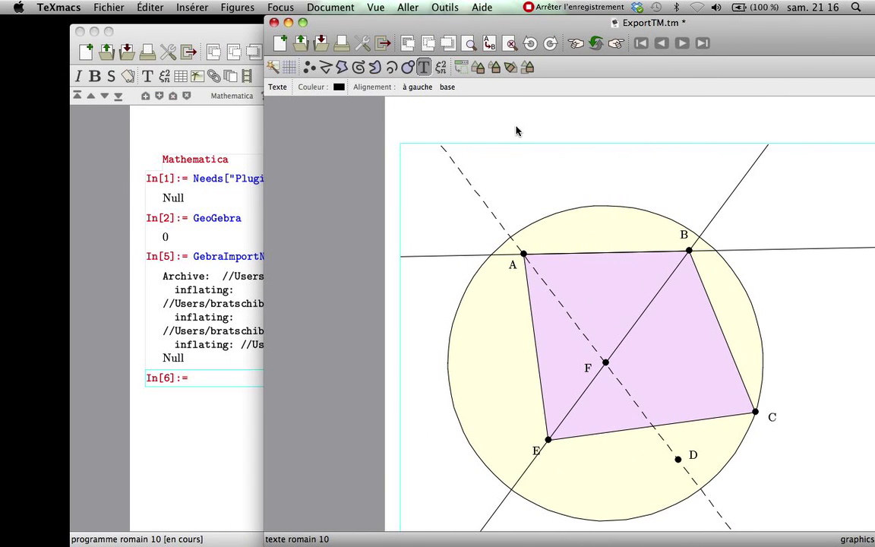
left_click(198, 380)
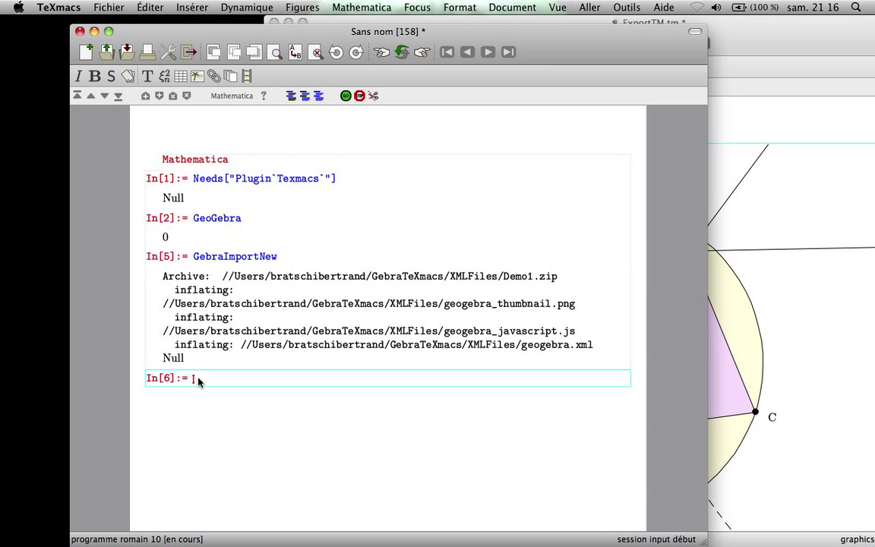
left_click(371, 7)
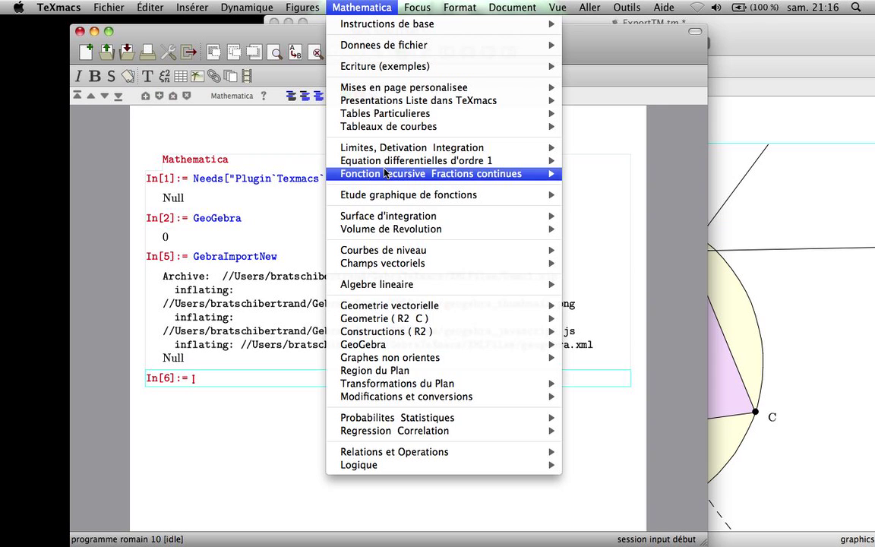
mouse_move(443, 344)
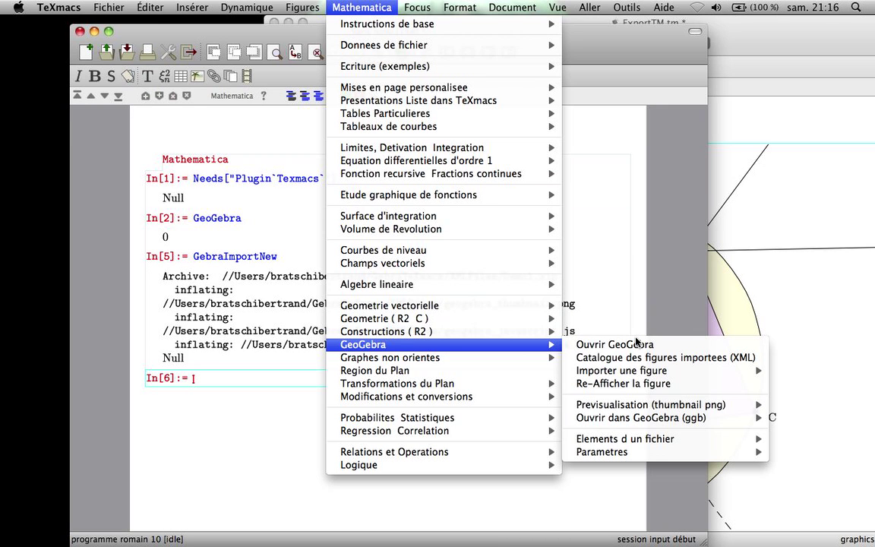
mouse_move(640, 439)
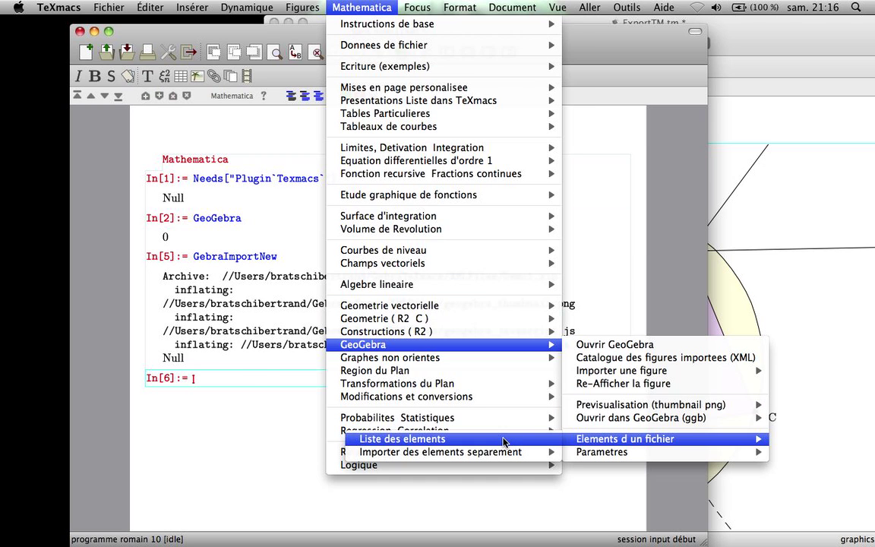
left_click(503, 439)
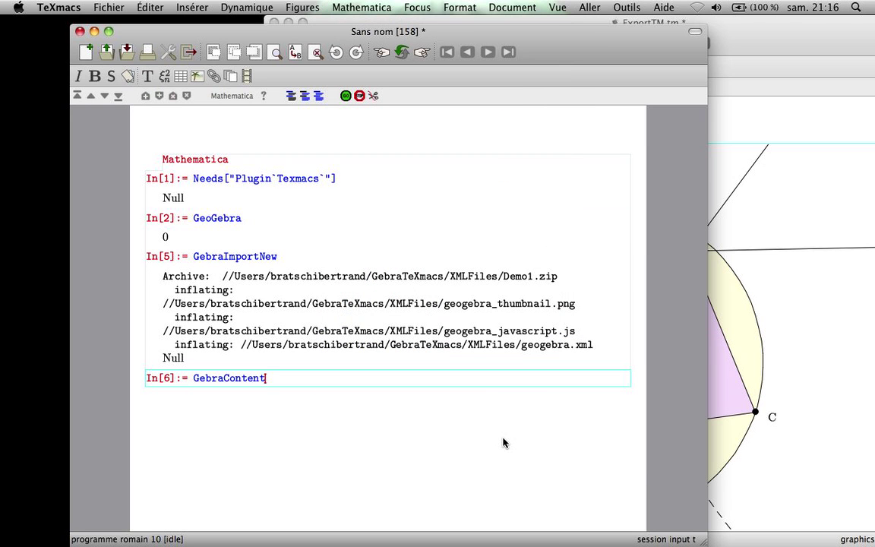
key("Return")
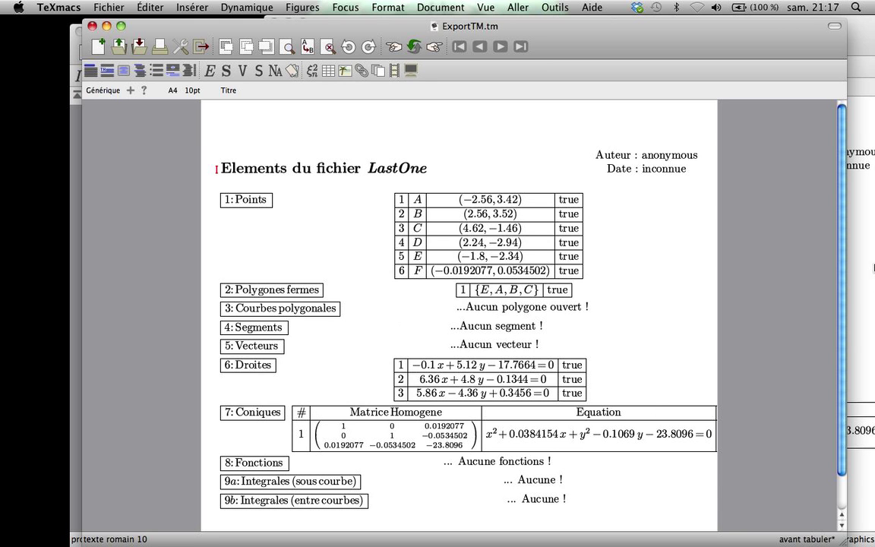
scroll(840, 331, "down", 1)
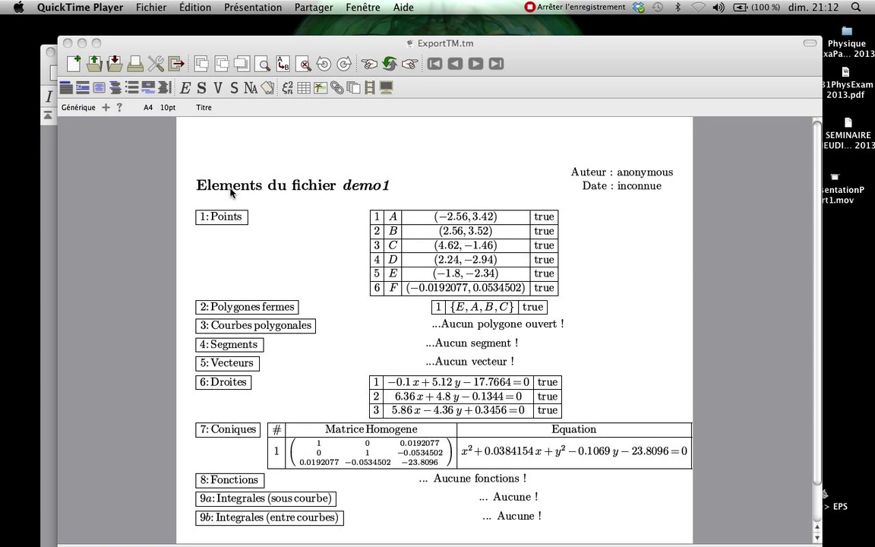
Evaluate GebraCatalogue in the Mathematica session and browse the catalogue of imported XML figures.
left_click(44, 220)
left_click(363, 6)
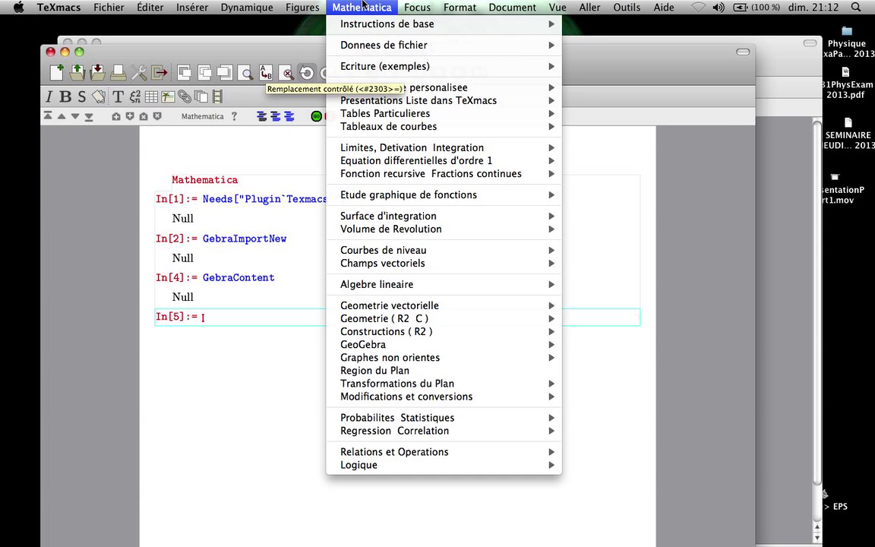
mouse_move(442, 344)
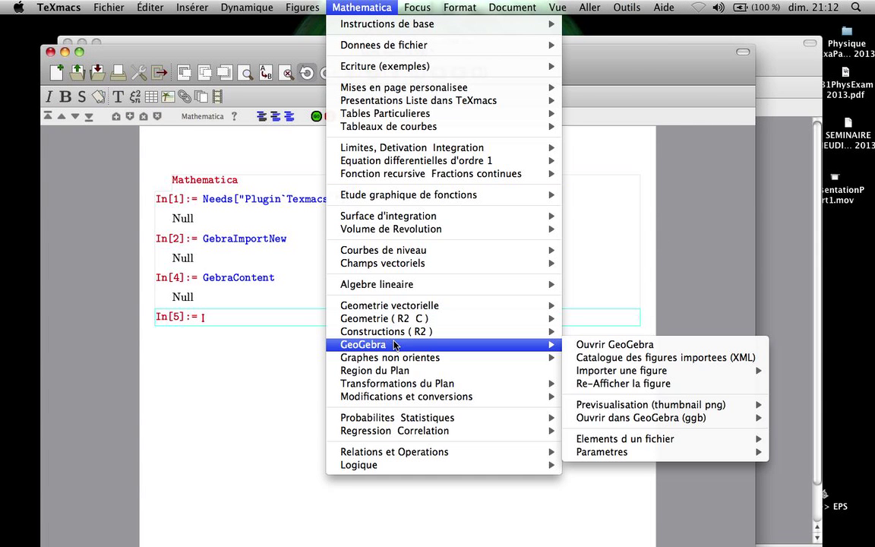
left_click(596, 357)
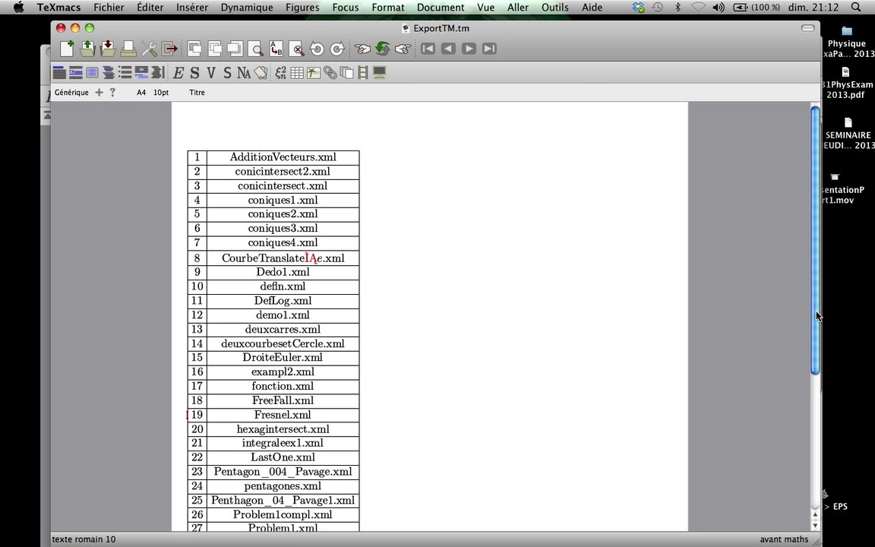
left_click_drag(817, 315, 819, 367)
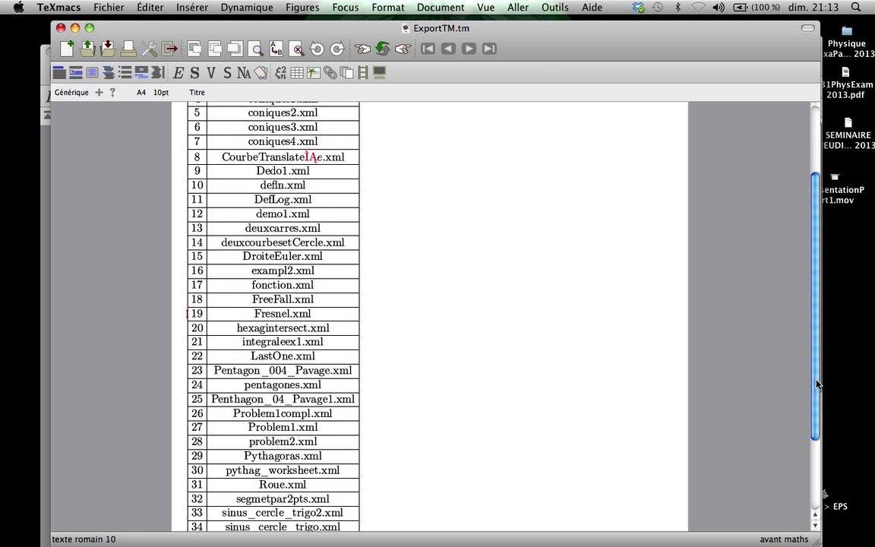
mouse_move(817, 394)
left_mouse_down()
mouse_move(815, 421)
mouse_move(813, 340)
mouse_move(813, 430)
mouse_move(815, 361)
mouse_move(812, 394)
left_mouse_up()
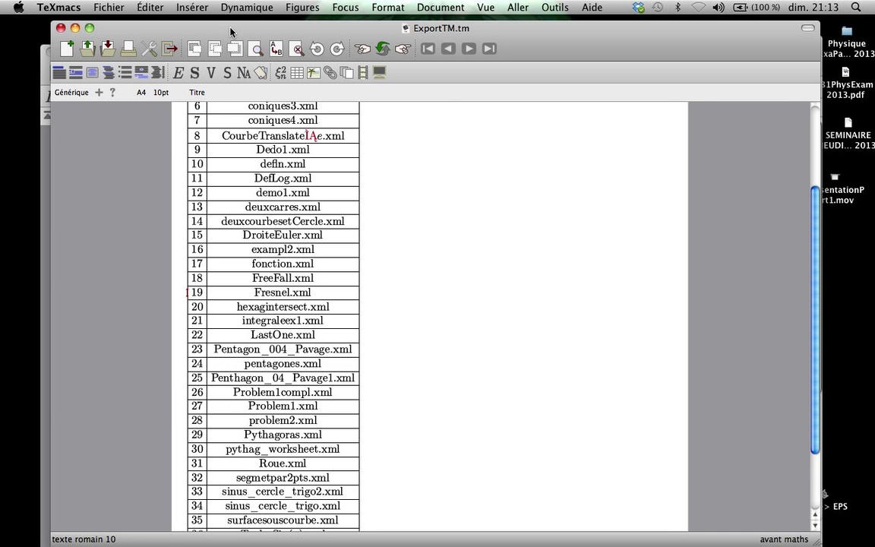
left_click_drag(213, 31, 259, 32)
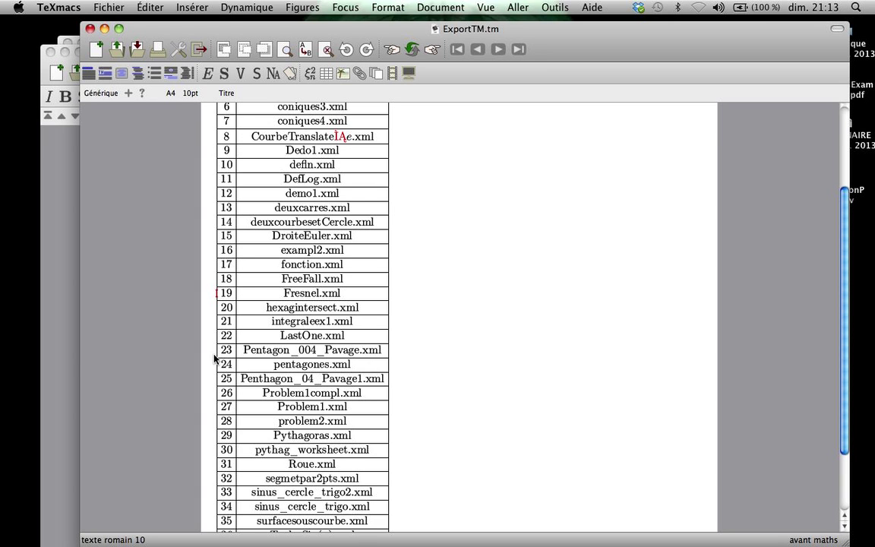
Return to the Mathematica session and import figure number 23 from the catalogue by evaluating ImportGebraFileNumber[23].
left_click(62, 355)
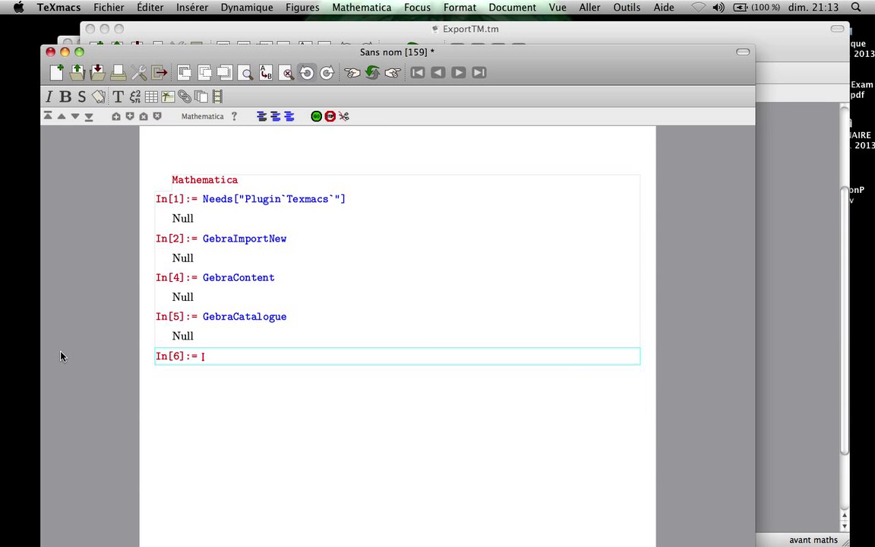
left_click(356, 9)
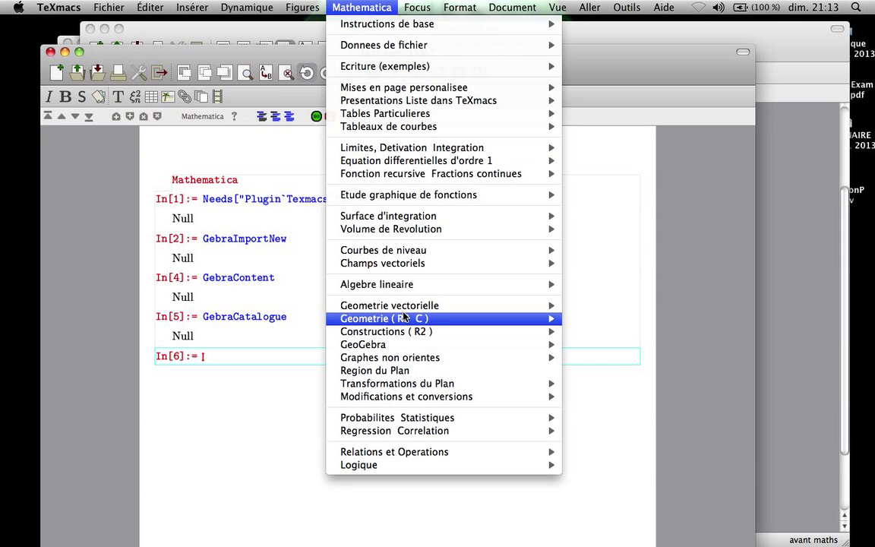
mouse_move(368, 344)
mouse_move(640, 371)
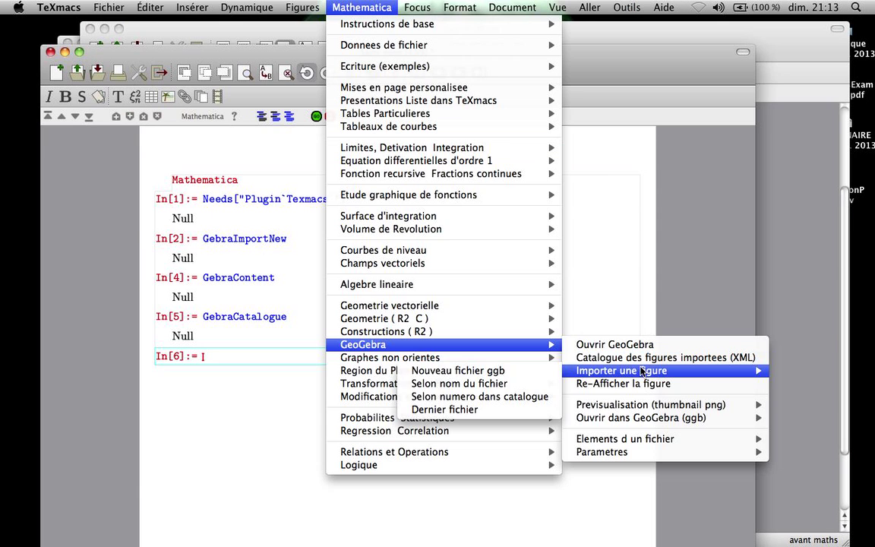
left_click(477, 396)
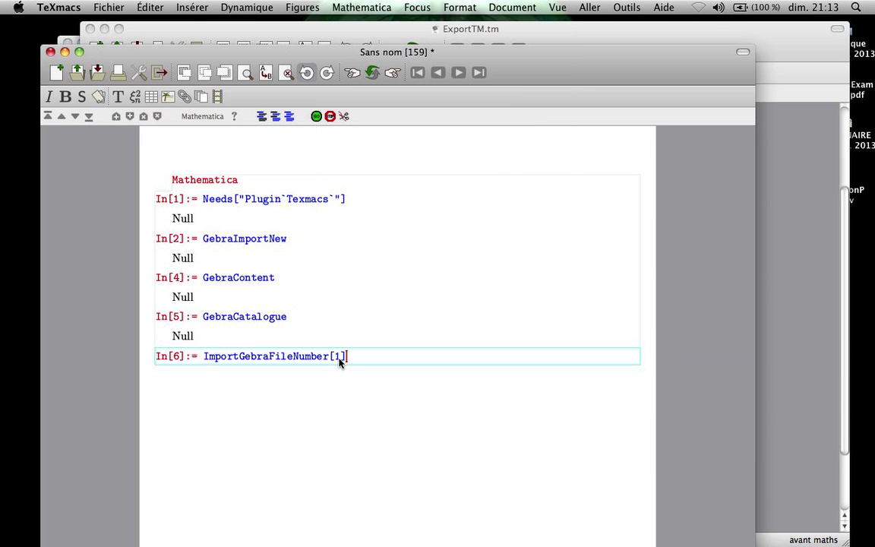
key("Left")
key("BackSpace")
type("23")
key("Return")
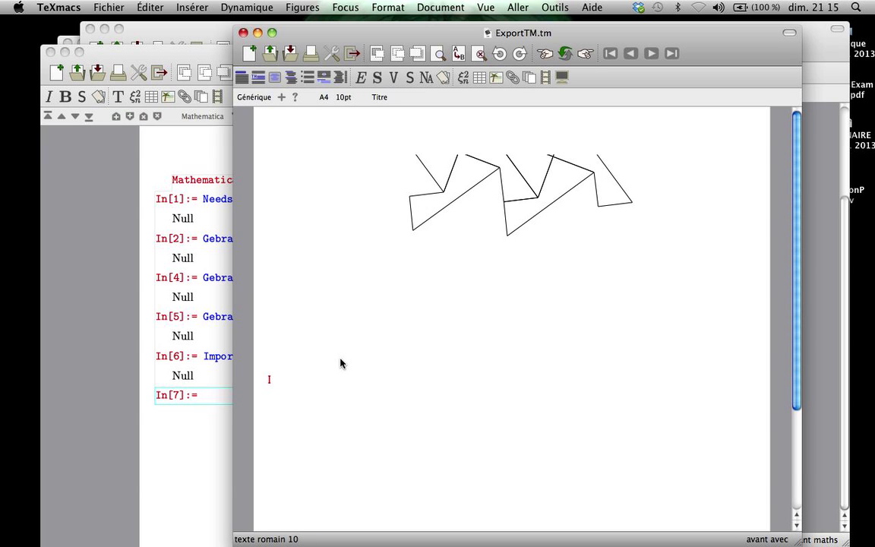
Crop the graphics frame of the imported figure in ExportTM.tm so that it fits tightly around the whole drawing.
left_click(310, 237)
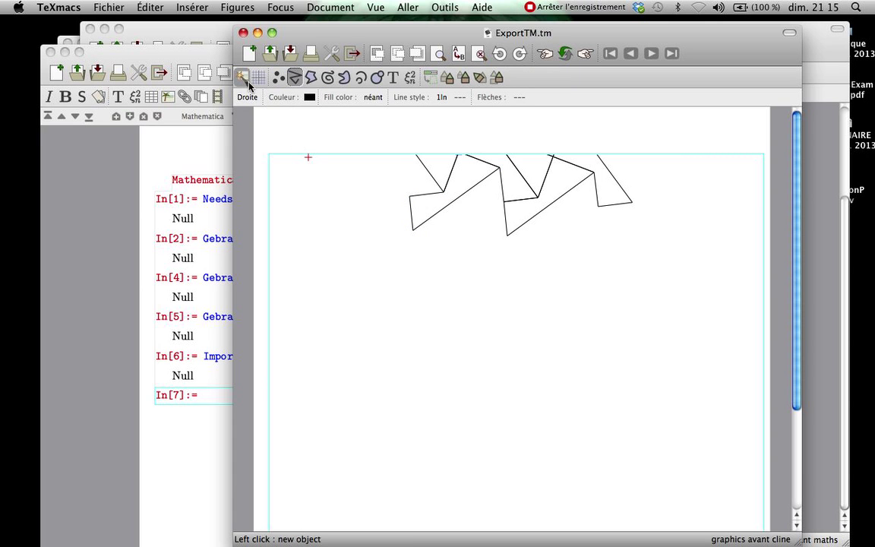
left_click(244, 79)
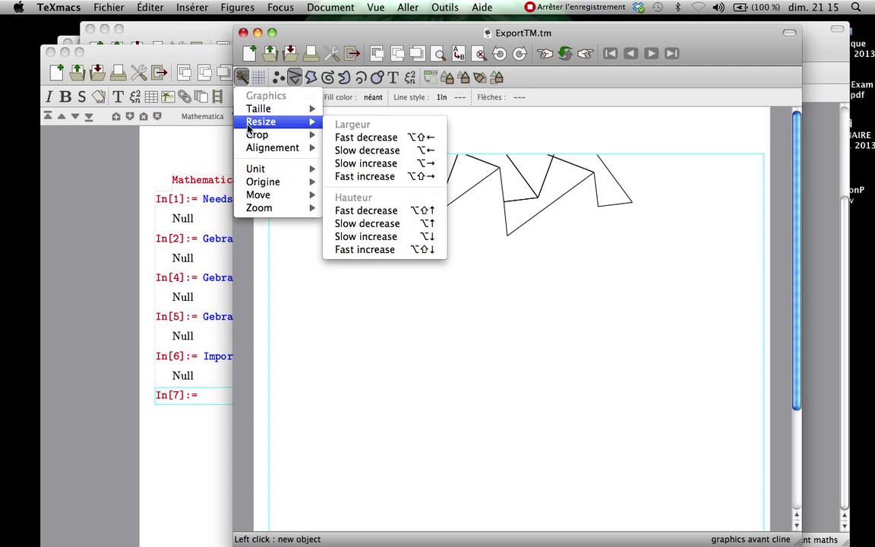
mouse_move(311, 141)
left_click(401, 137)
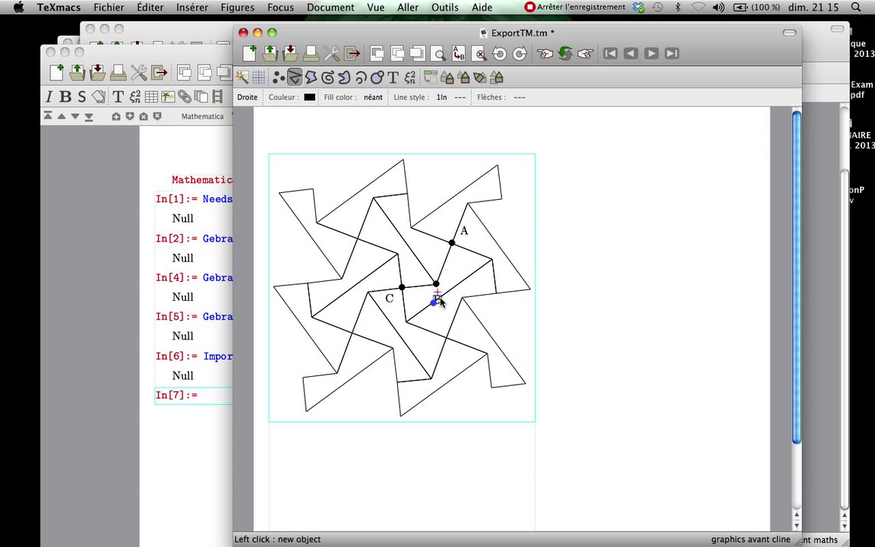
Remove the point labels A, B and C from the imported figure.
middle_click(463, 234)
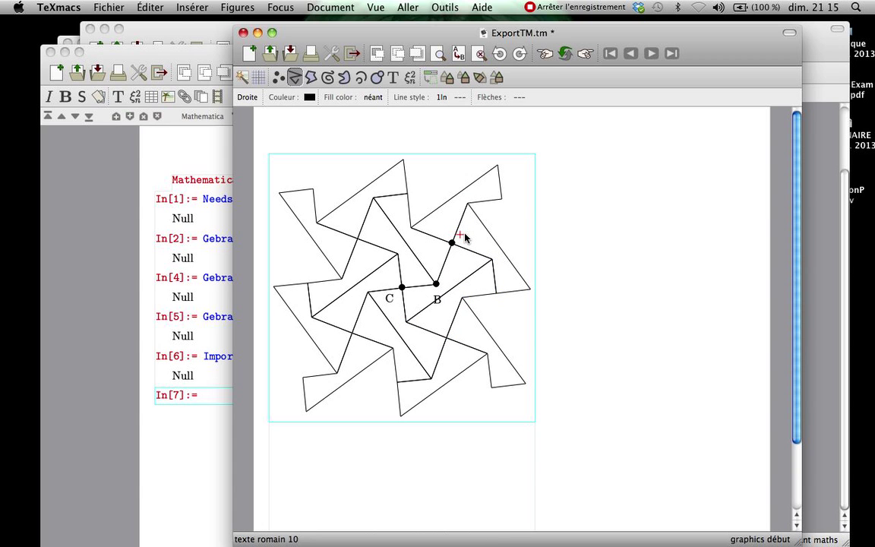
middle_click(440, 300)
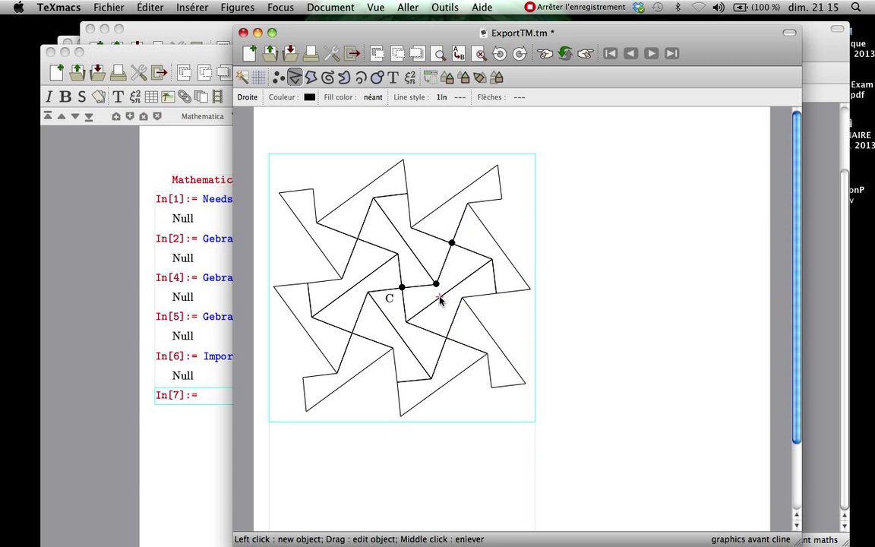
middle_click(390, 298)
Return to the Mathematica session and evaluate GebraParameters to list the current GeoGebra display parameter values.
left_click(218, 400)
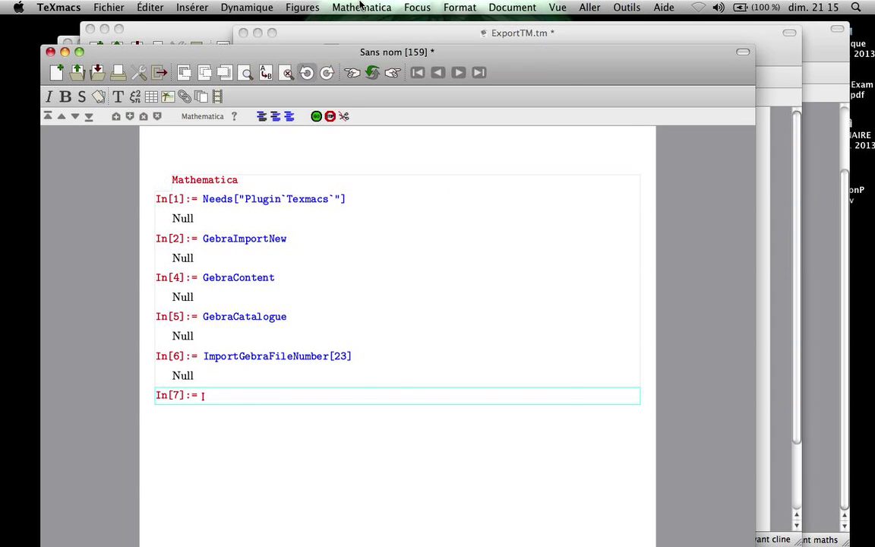
left_click(361, 7)
mouse_move(369, 344)
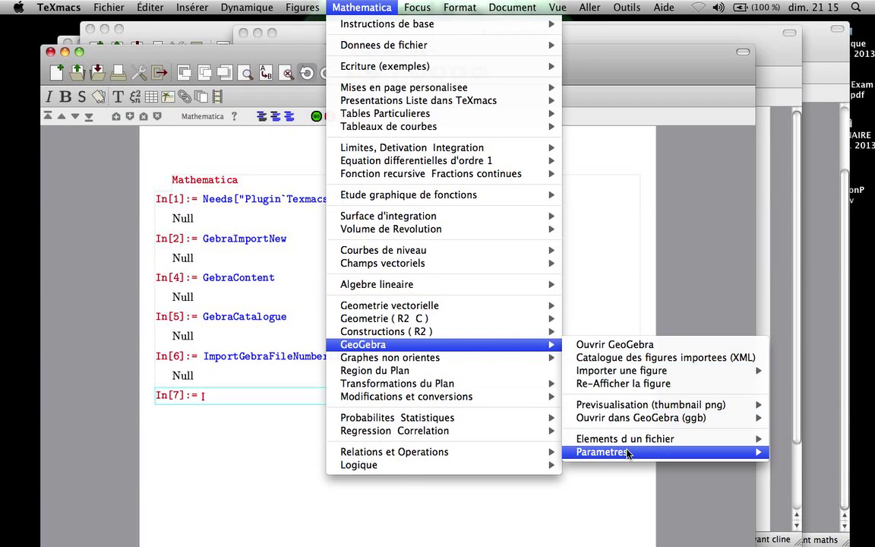
mouse_move(627, 452)
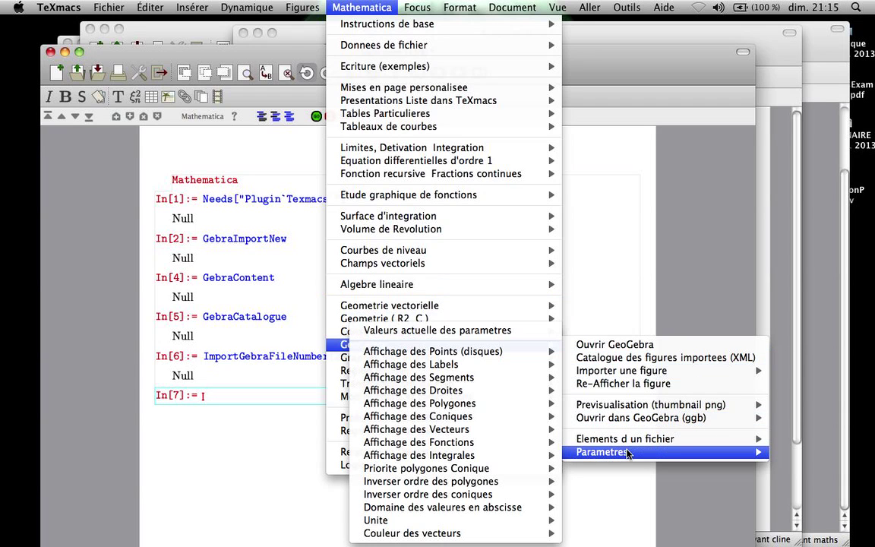
left_click(501, 330)
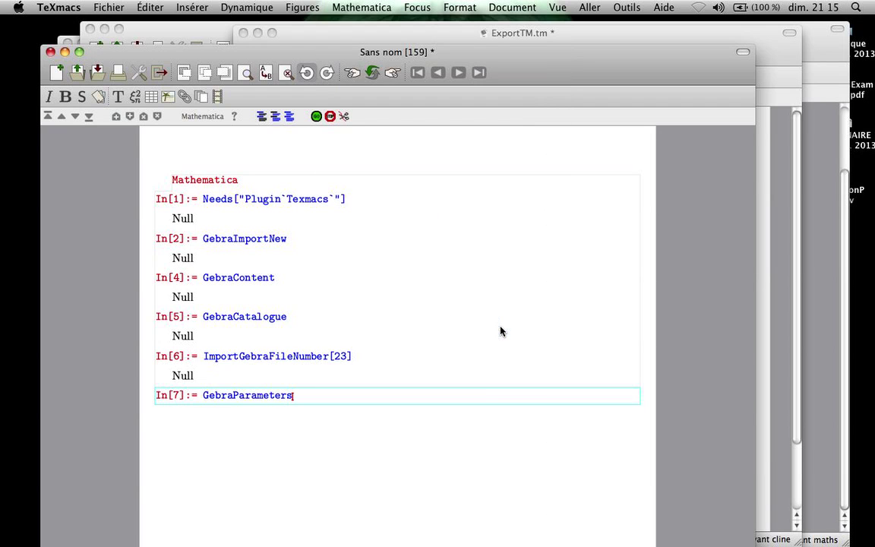
key("Return")
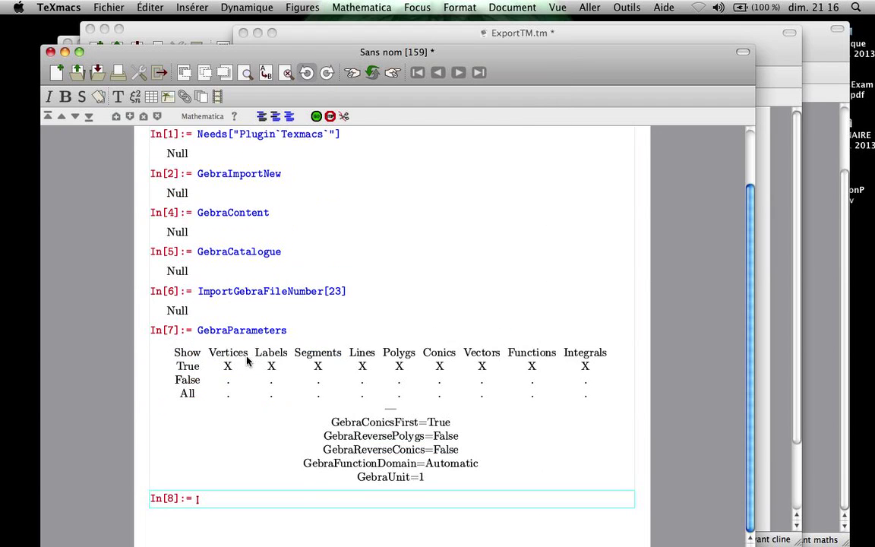